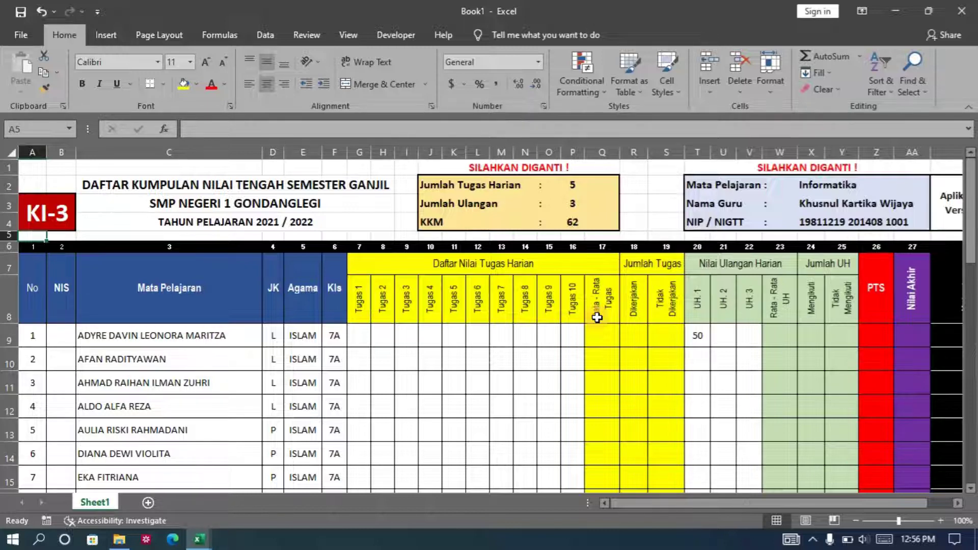
- Enter the formula =(SUM(G9:P9)/$P$2) in Q9 to calculate the first student's average assignment score
click(606, 338)
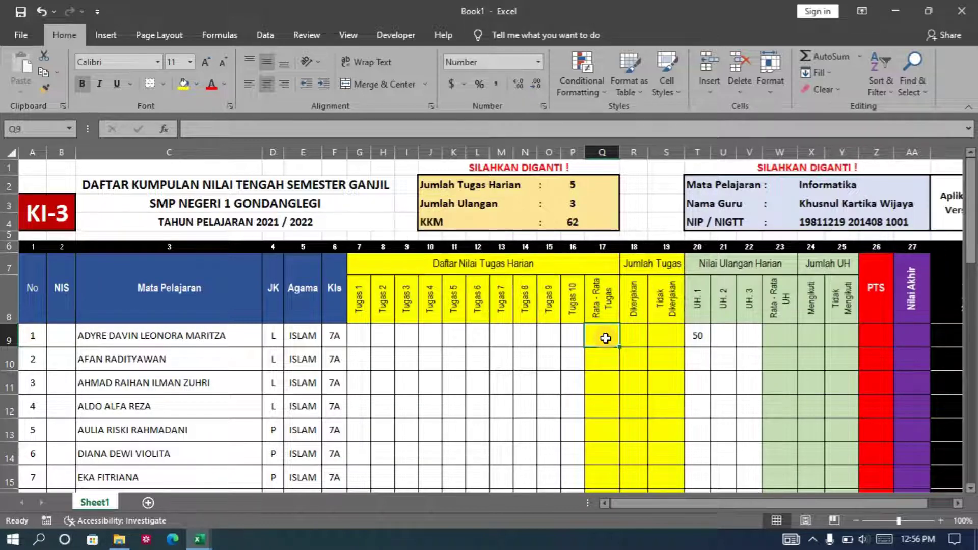
text(=)
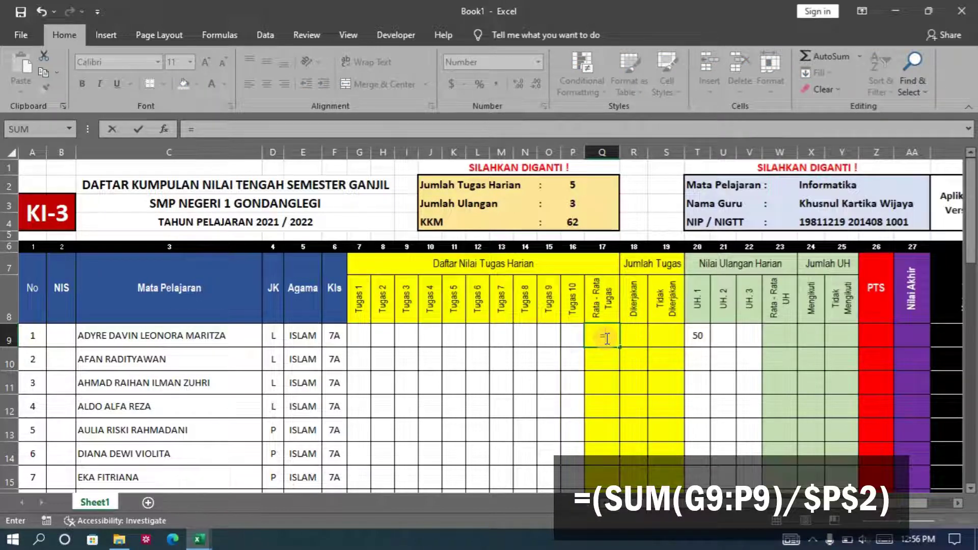
text((sum)
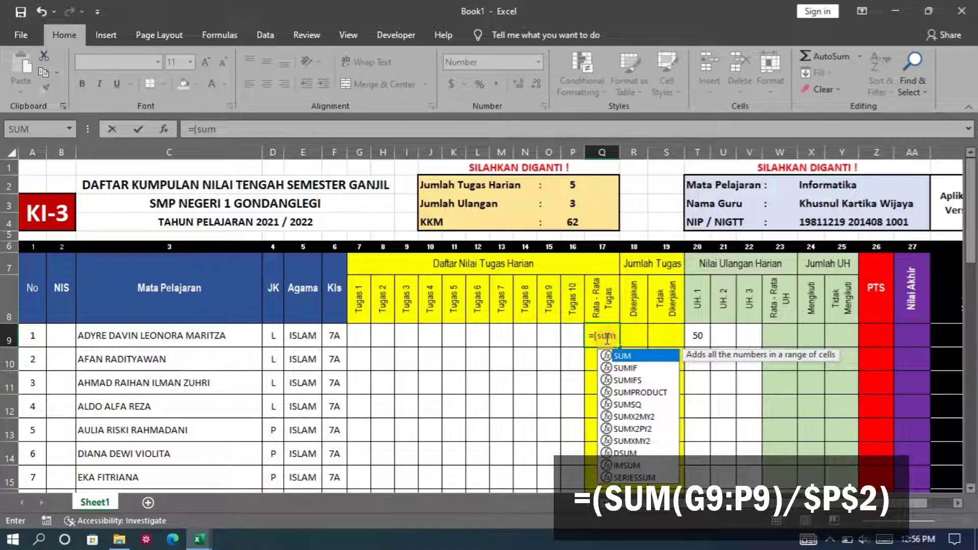
text(()
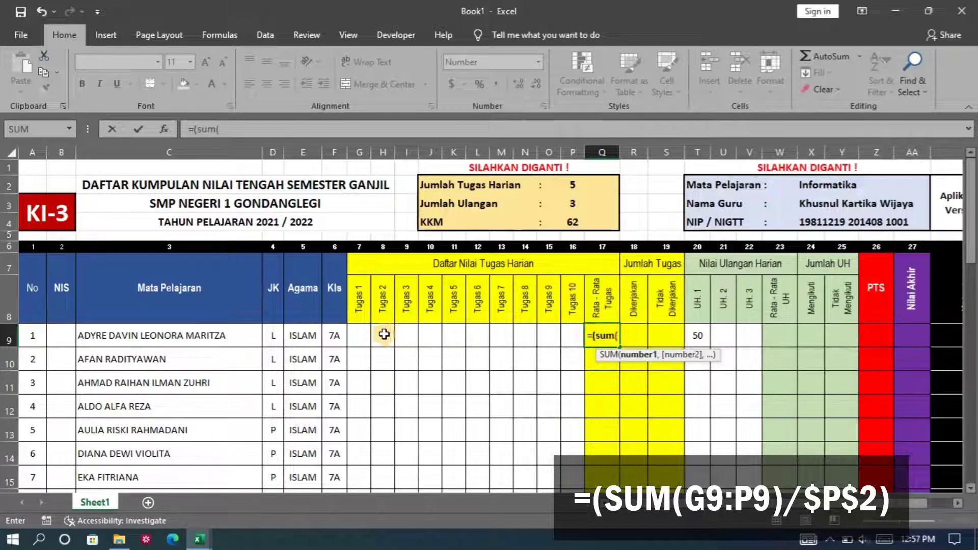
drag(352, 335, 549, 338)
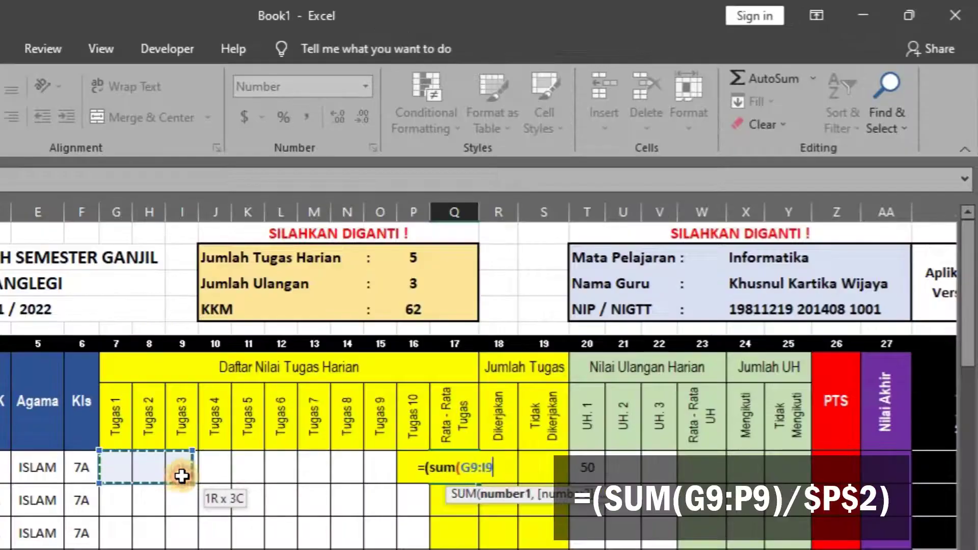
drag(382, 470, 419, 475)
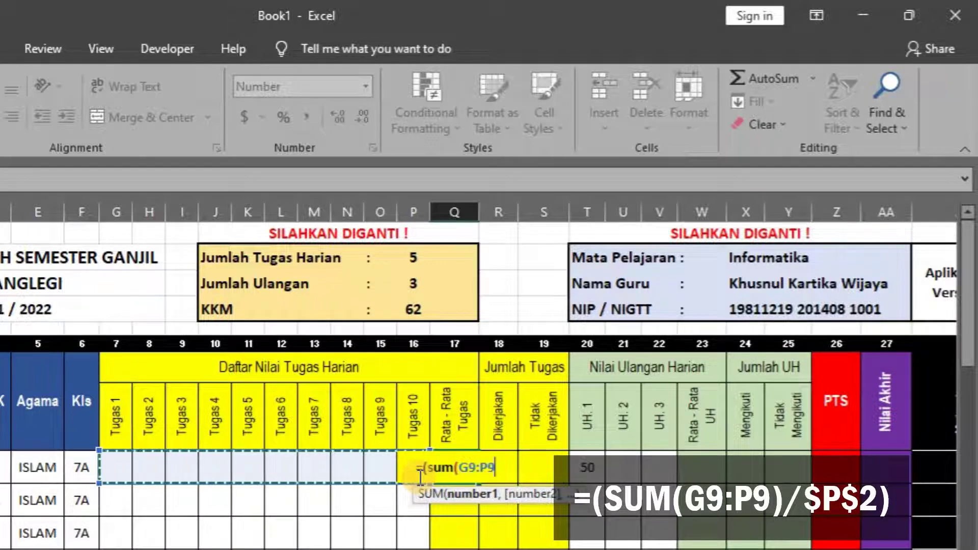
text())
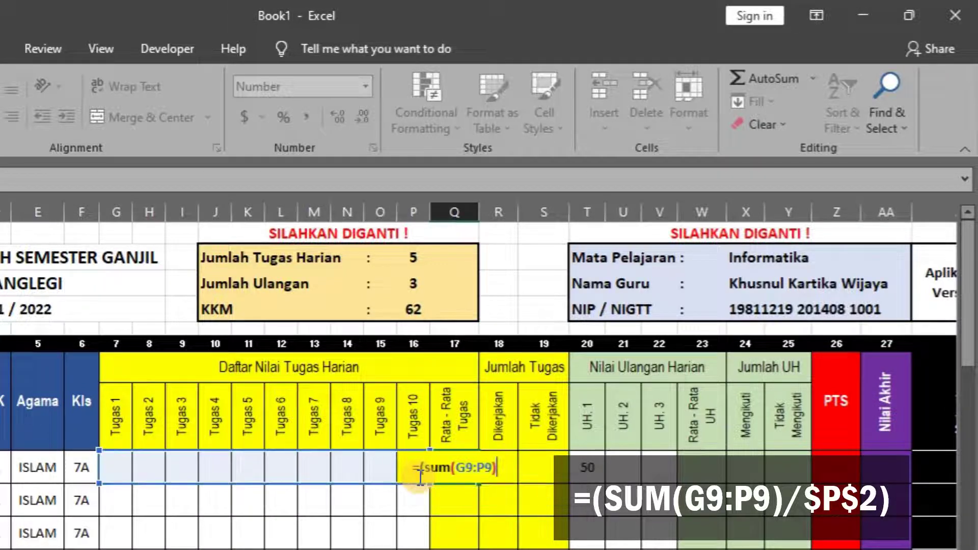
text(/)
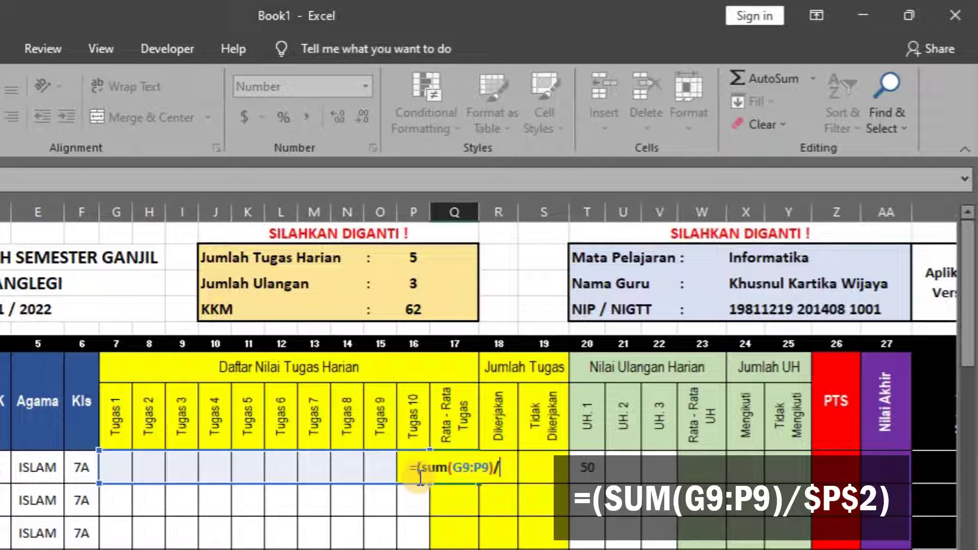
click(428, 260)
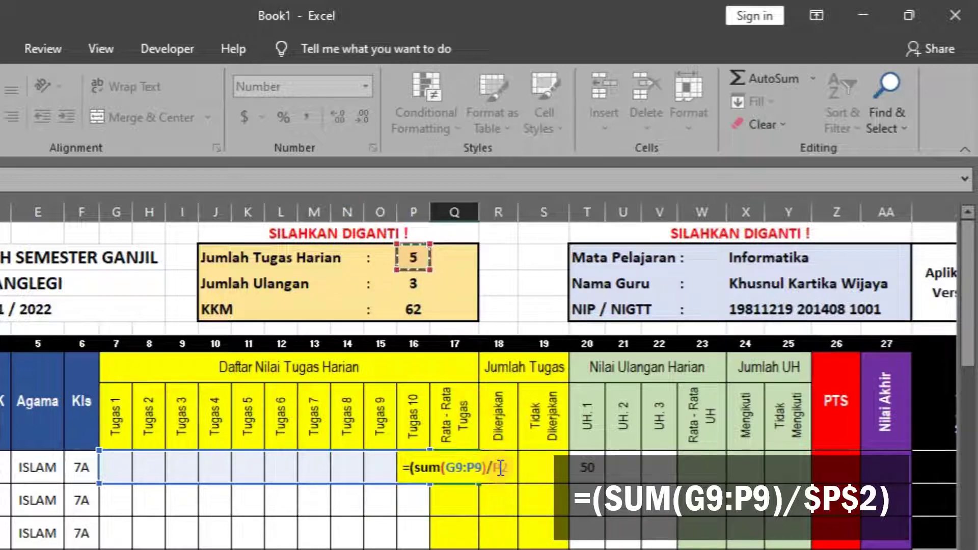
click(500, 467)
key(Left)
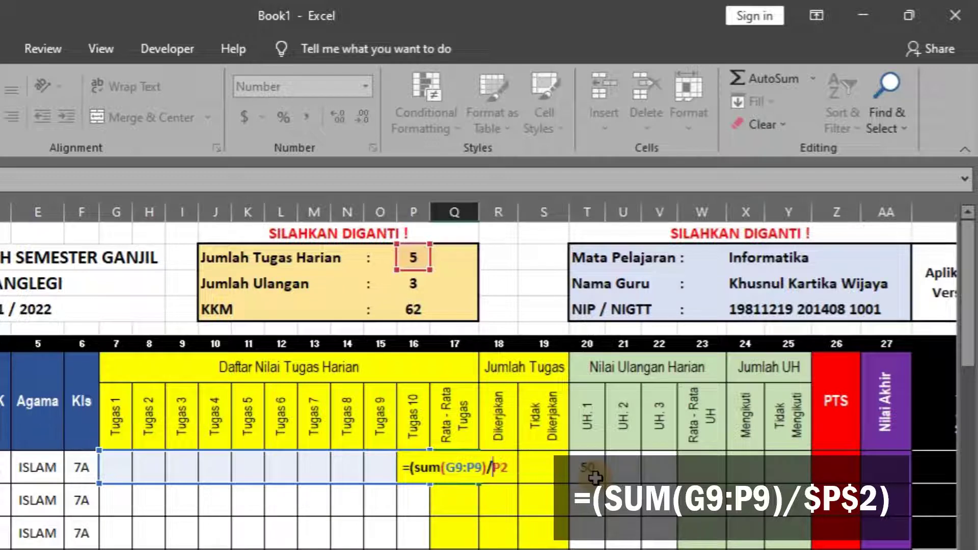
text($)
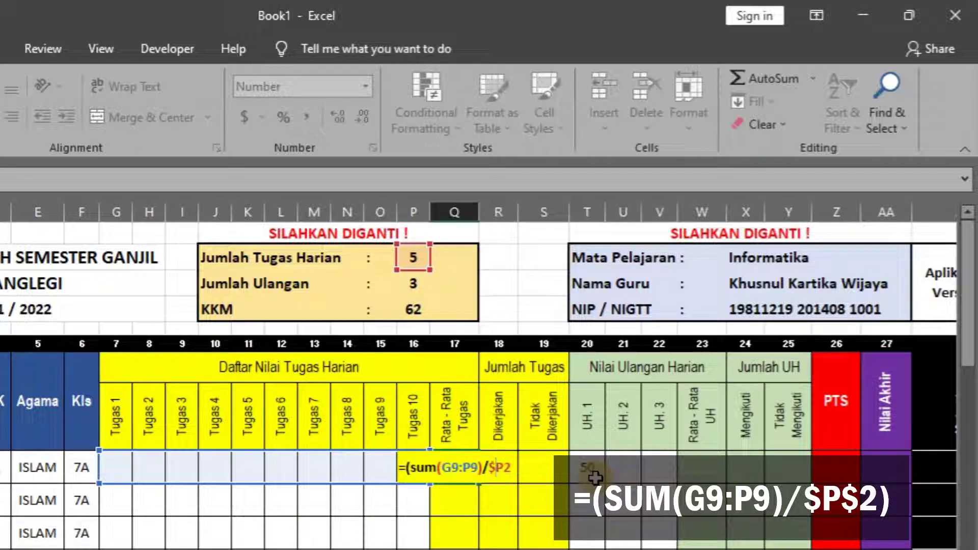
key(Right)
text($)
key(Return)
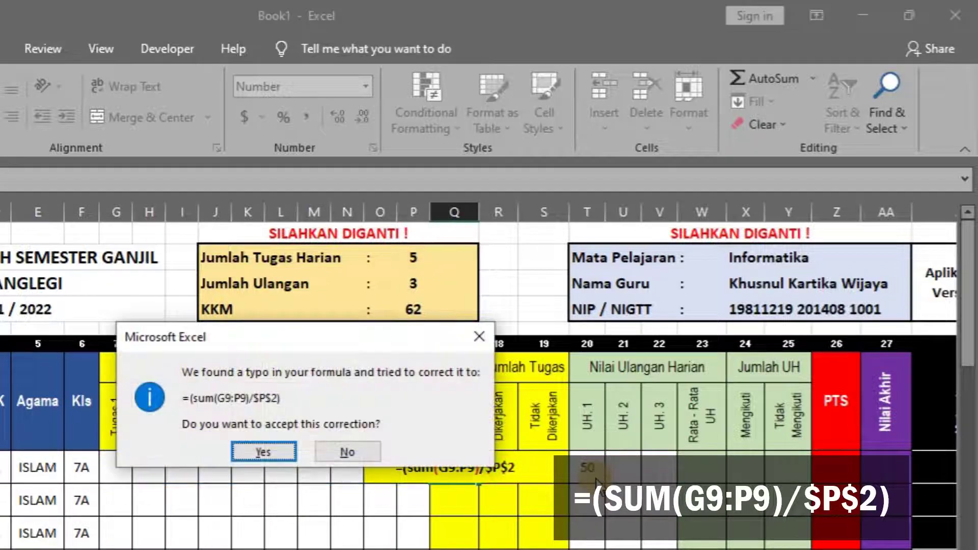
key(Return)
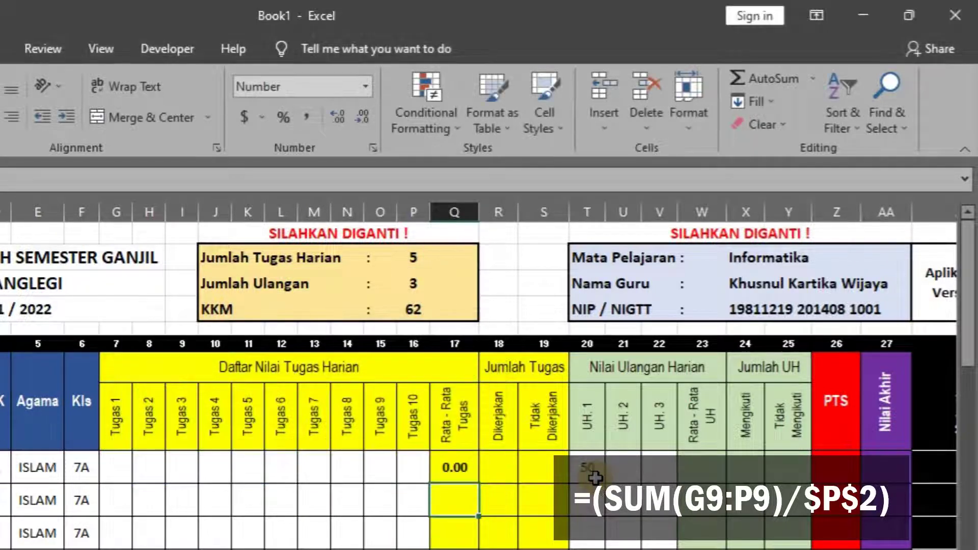
- Enter the first student's scores for Tugas 1 to Tugas 5 as 90, 80, 70, 60 and 100 in G9:K9
key(Up)
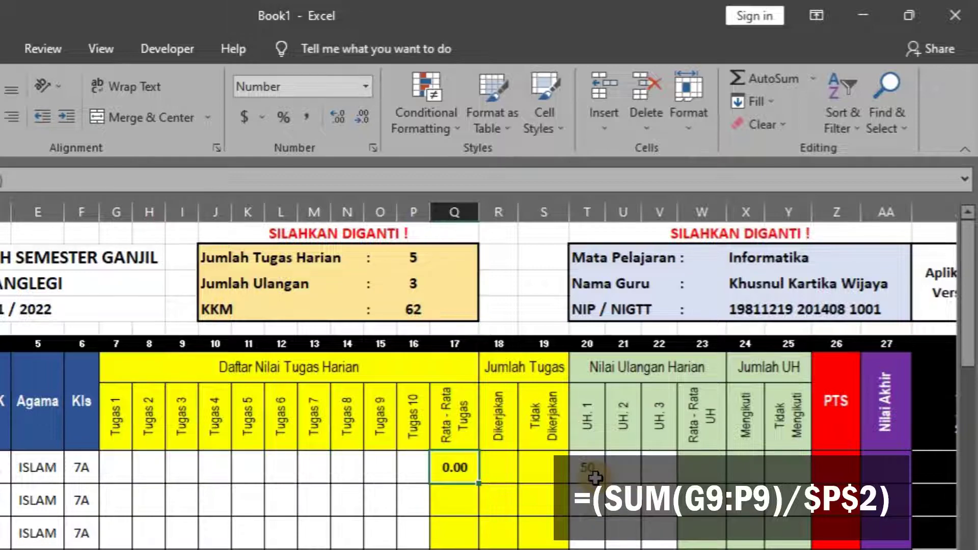
key(Left)
key(Left)
key(Left)
key(Left)
key(Left)
key(Left)
key(Left)
key(Left)
key(Left)
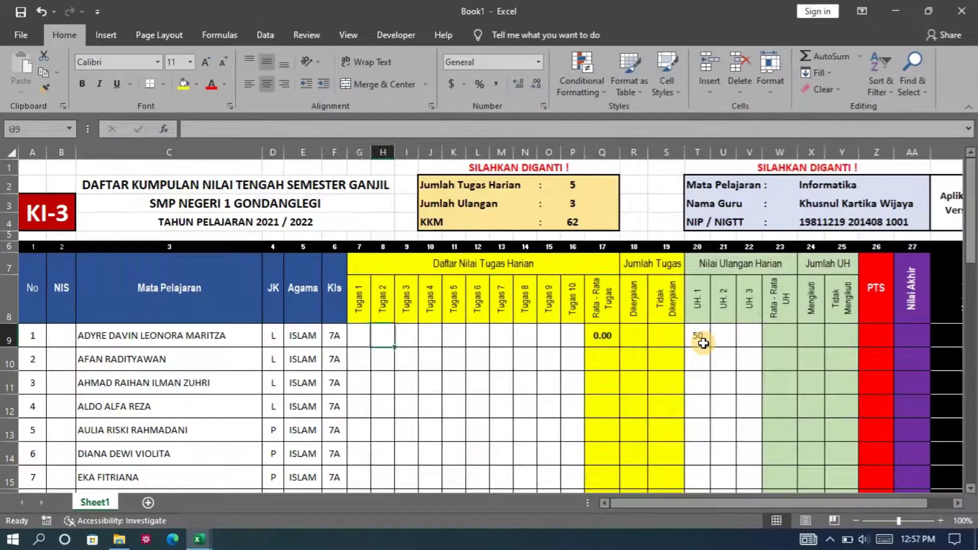
key(Left)
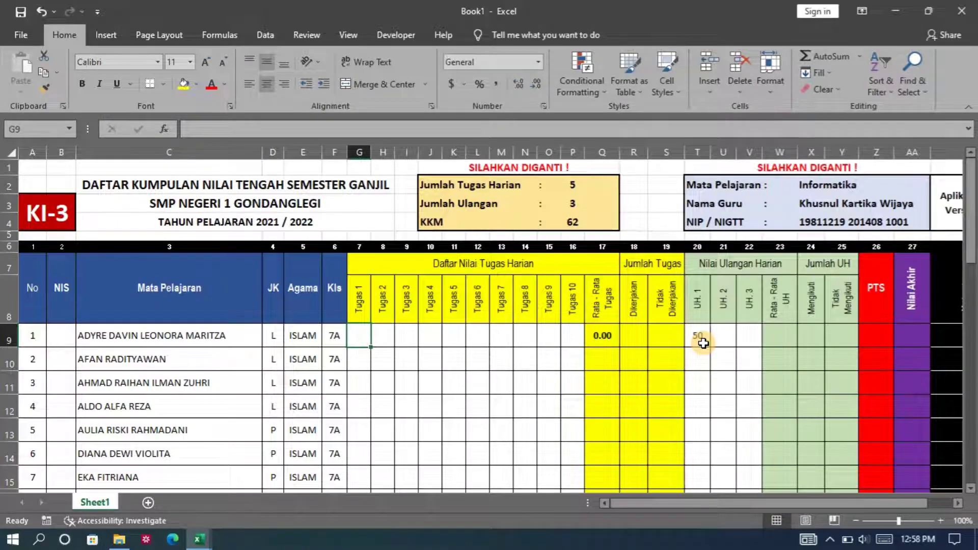
text(90)
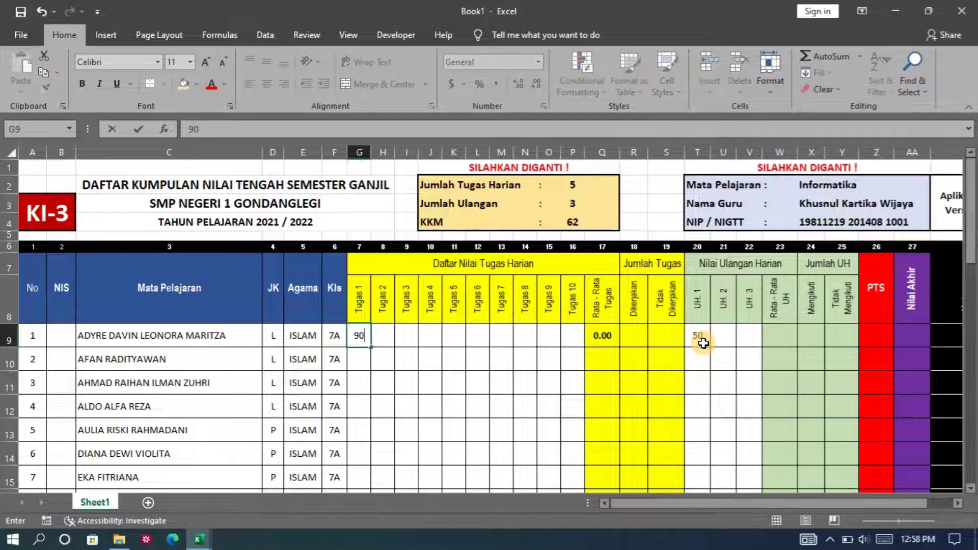
key(Tab)
text(80)
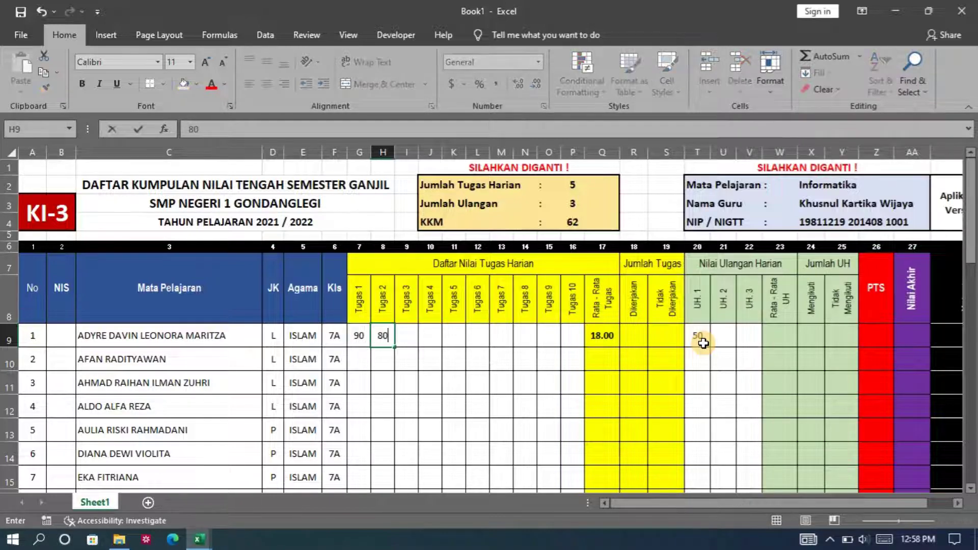
key(Tab)
text(70)
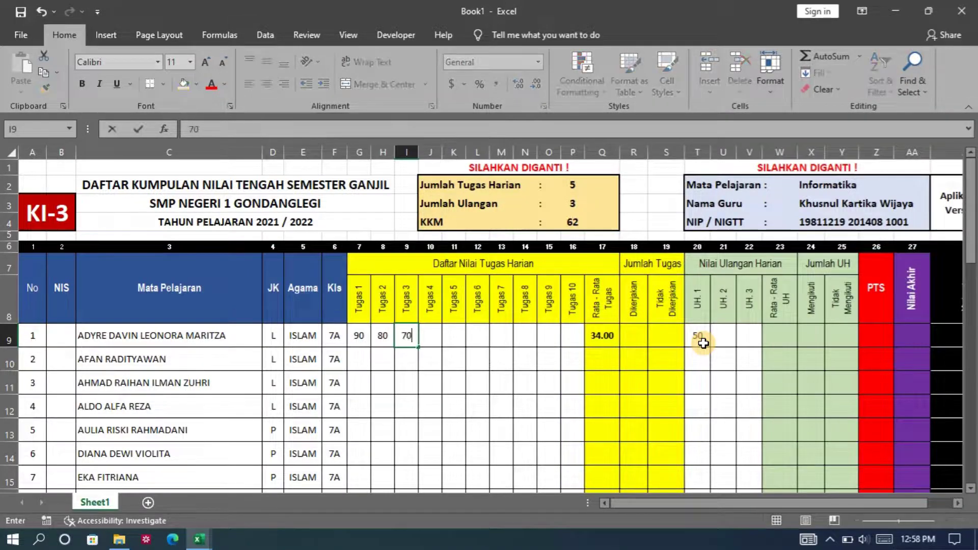
key(Tab)
text(60)
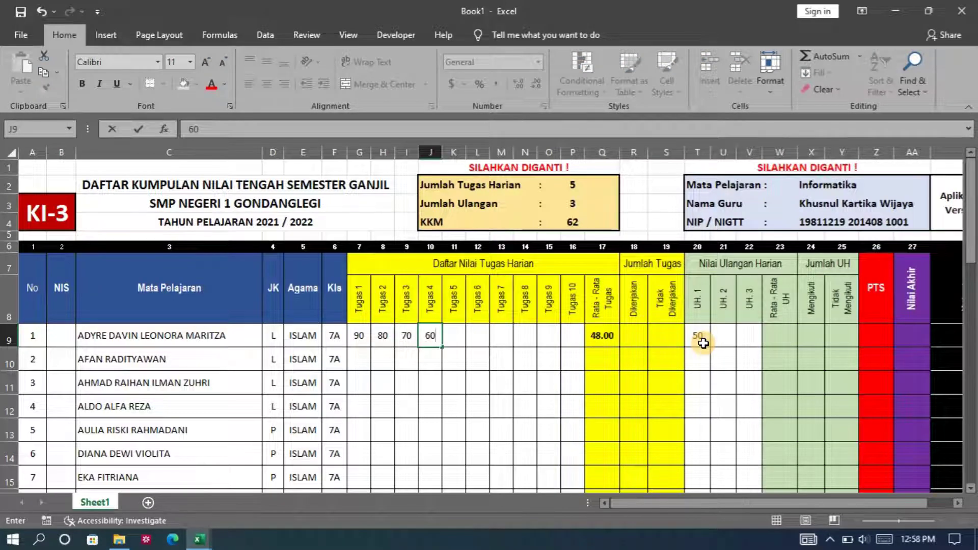
key(Tab)
text(100)
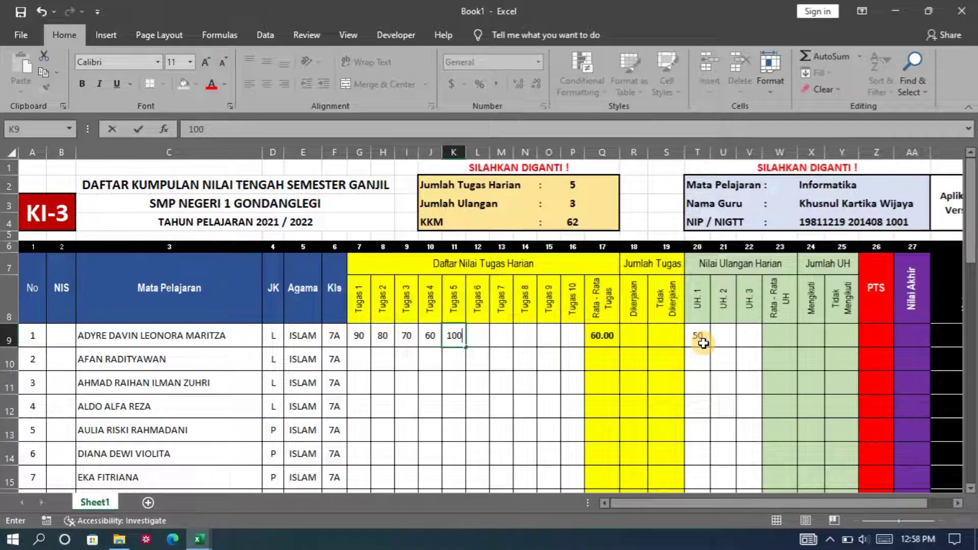
key(Tab)
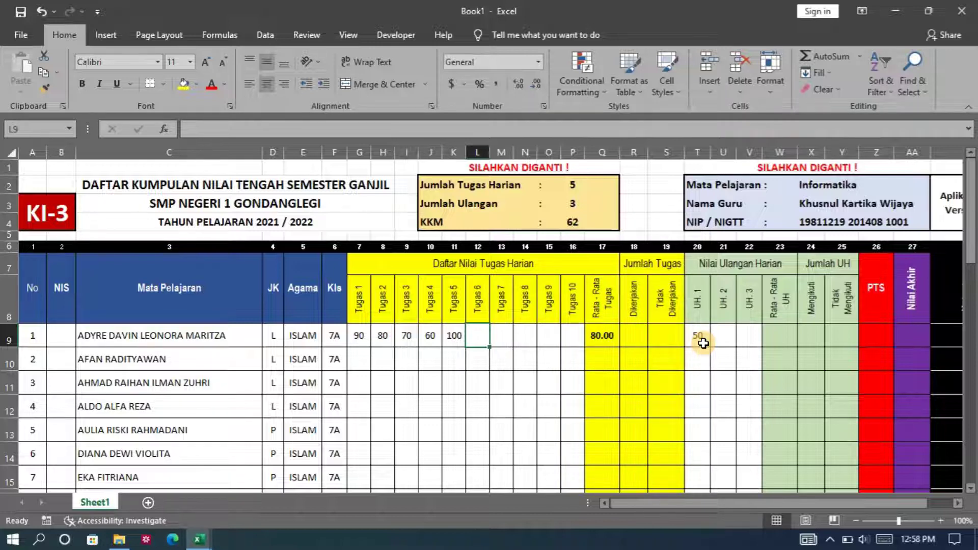
- Enter the formula =COUNT(G9:P9) in R9 to count the first student's completed assignments
key(Right)
key(Right)
key(Right)
key(Right)
key(Right)
key(Right)
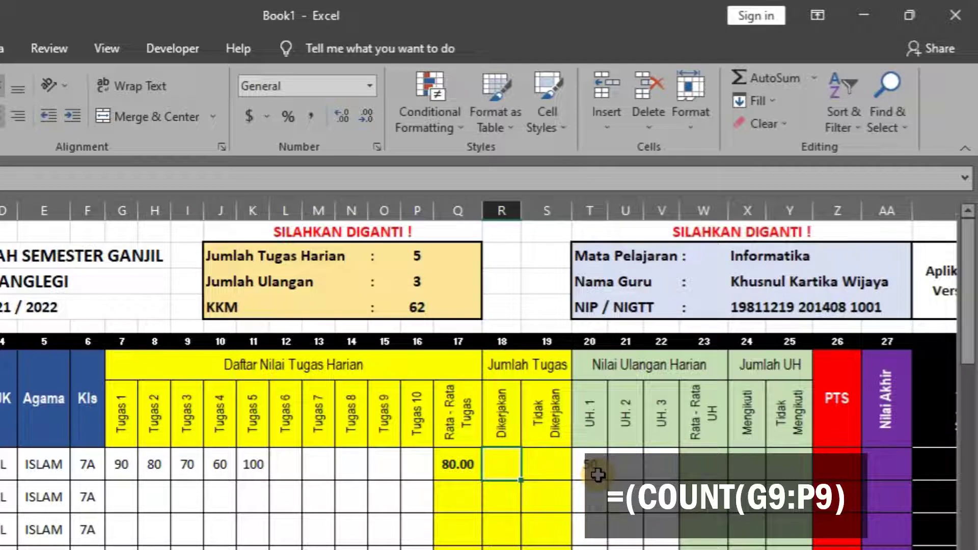
text(=)
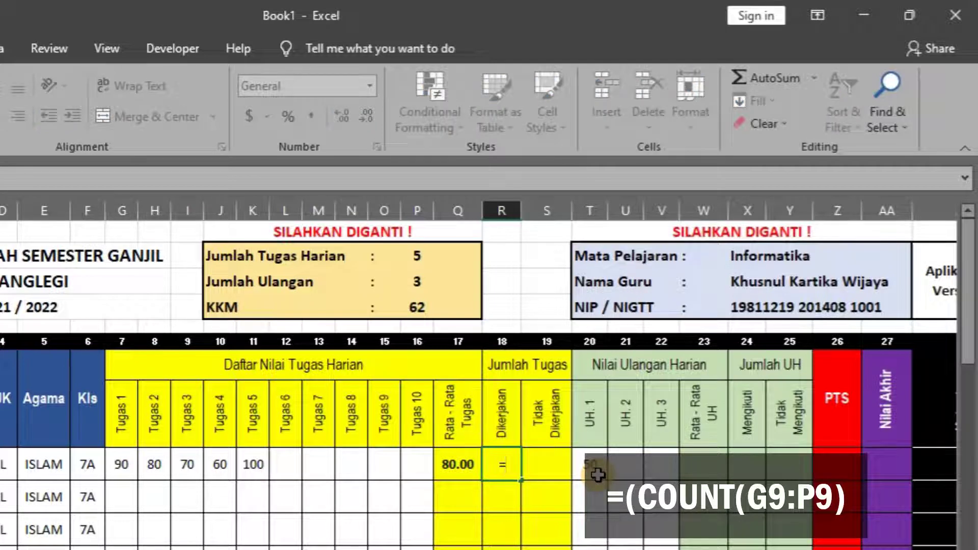
text(COU)
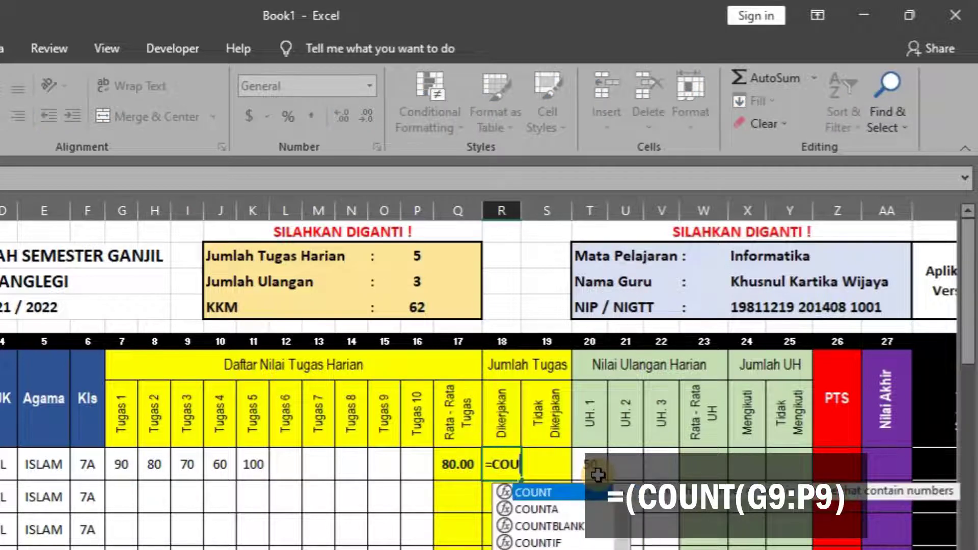
text(NT)
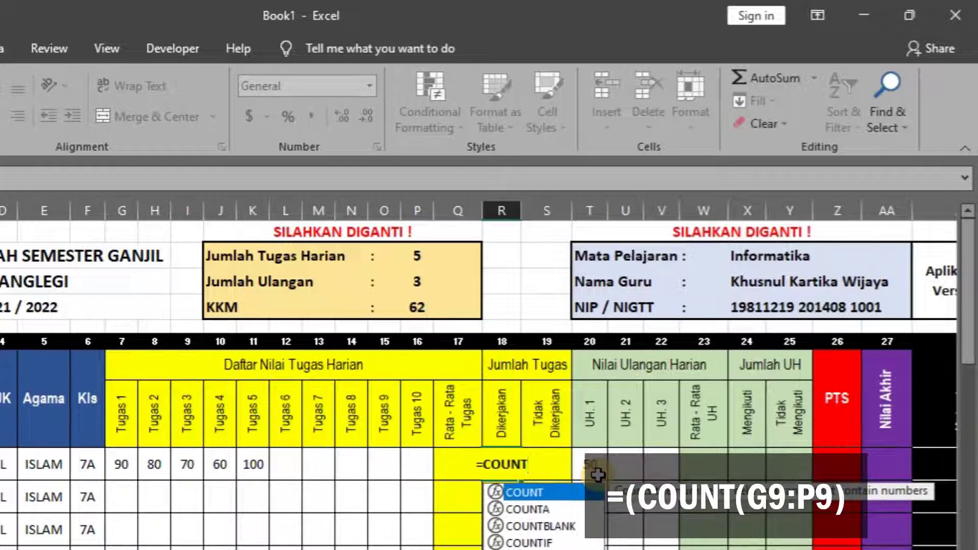
text(()
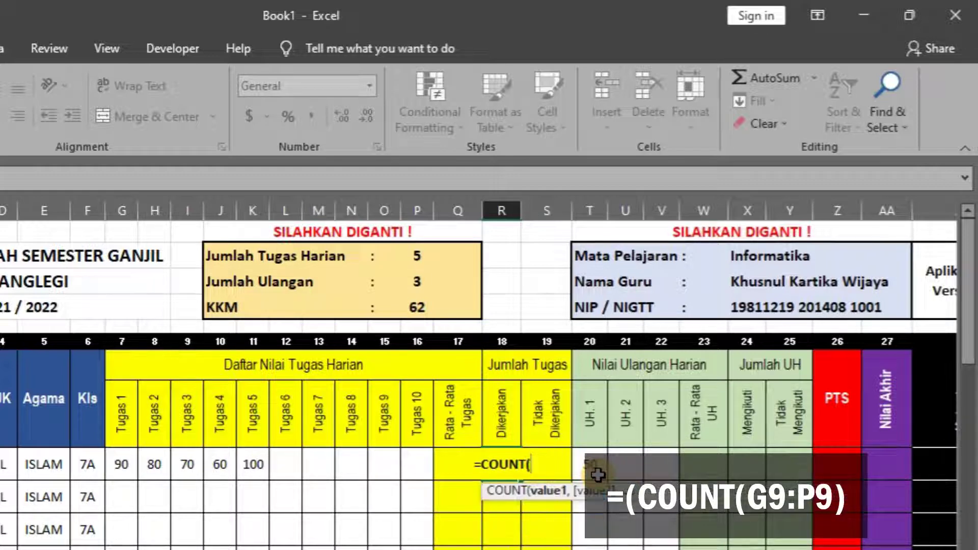
key(Left)
key(Left)
key(Left)
key(Left)
key(Left)
key(Left)
key(Left)
key(Left)
key(Left)
key(Left)
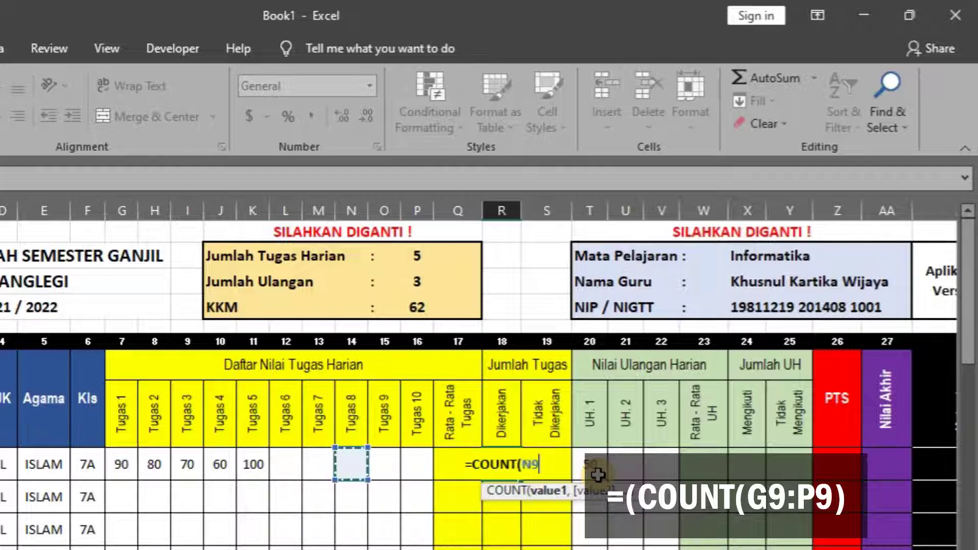
key(Left)
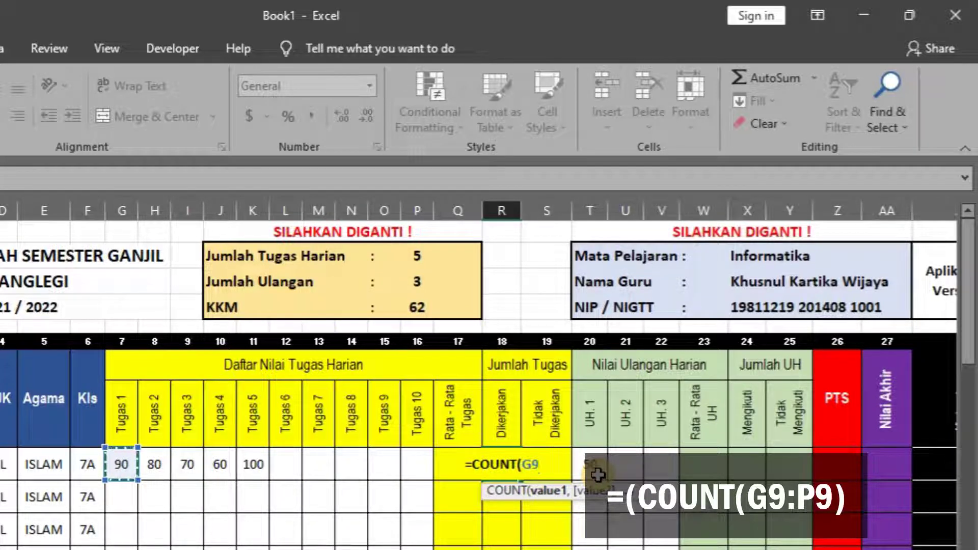
key(shift+Right)
key(shift+Right)
key(shift+Right)
key(shift+Right)
key(shift+Right)
key(shift+Right)
key(shift+Right)
key(shift+Right)
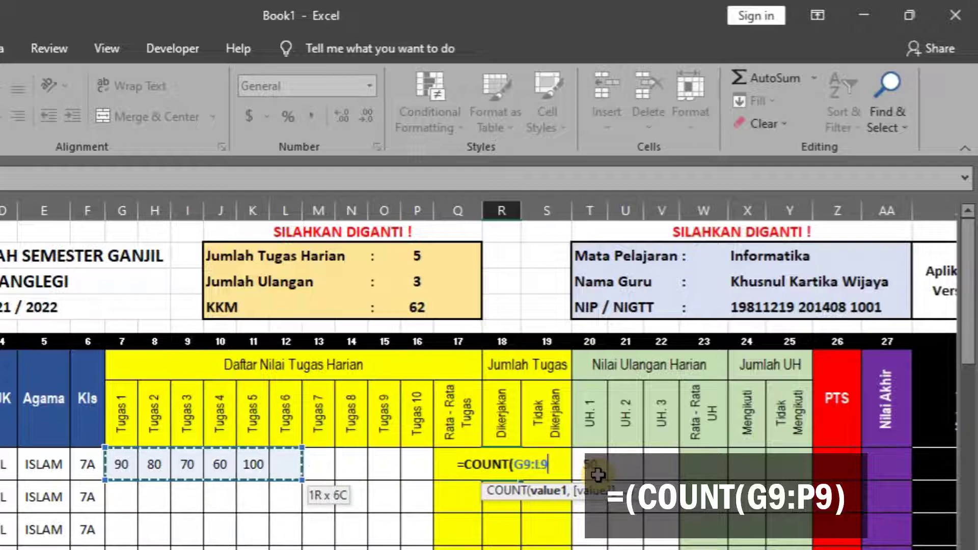
key(shift+Right)
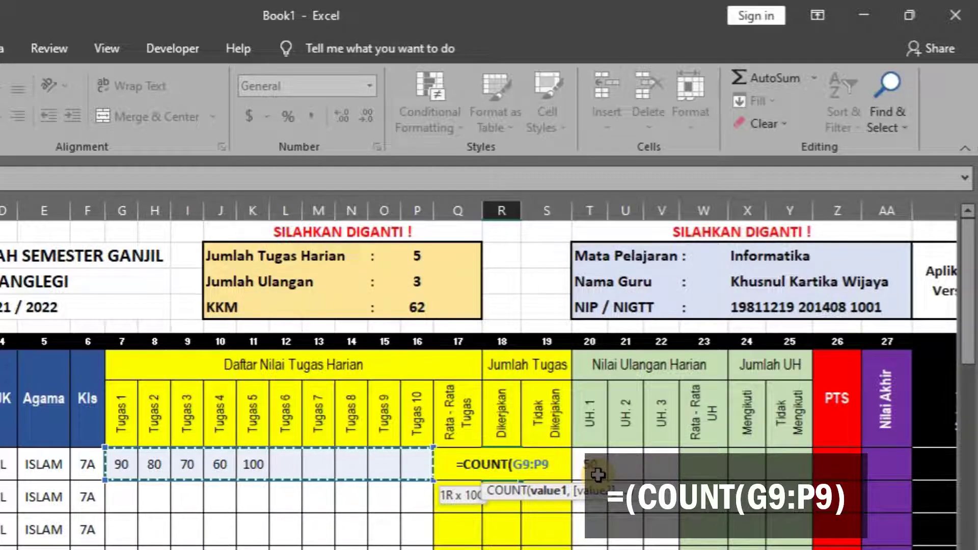
text())
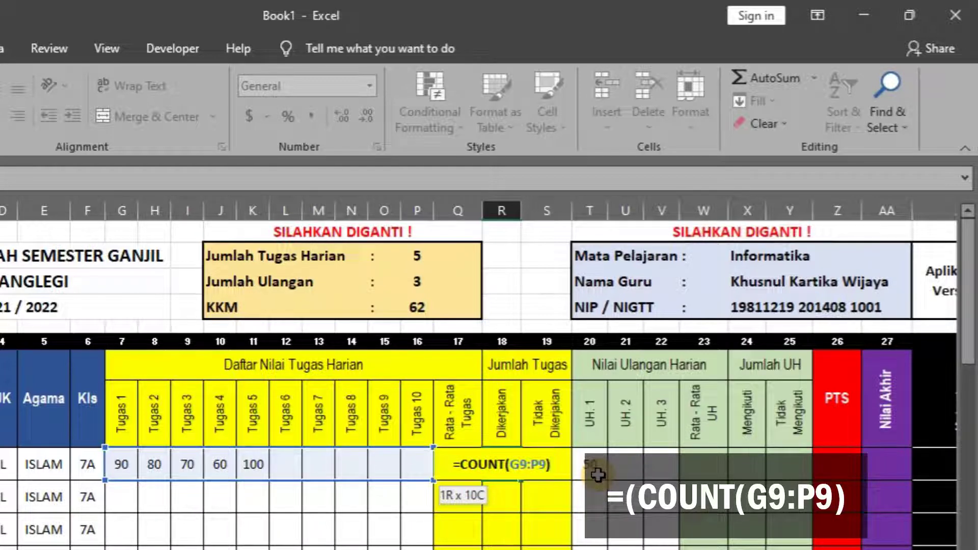
key(Return)
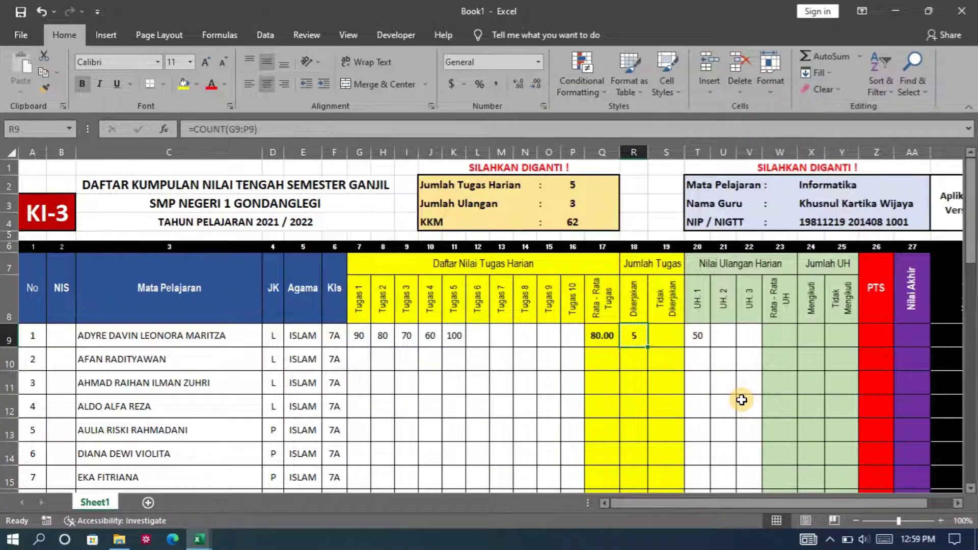
- Delete the first student's Tugas 5 score in K9 and return to the Dikerjakan count in R9
click(456, 337)
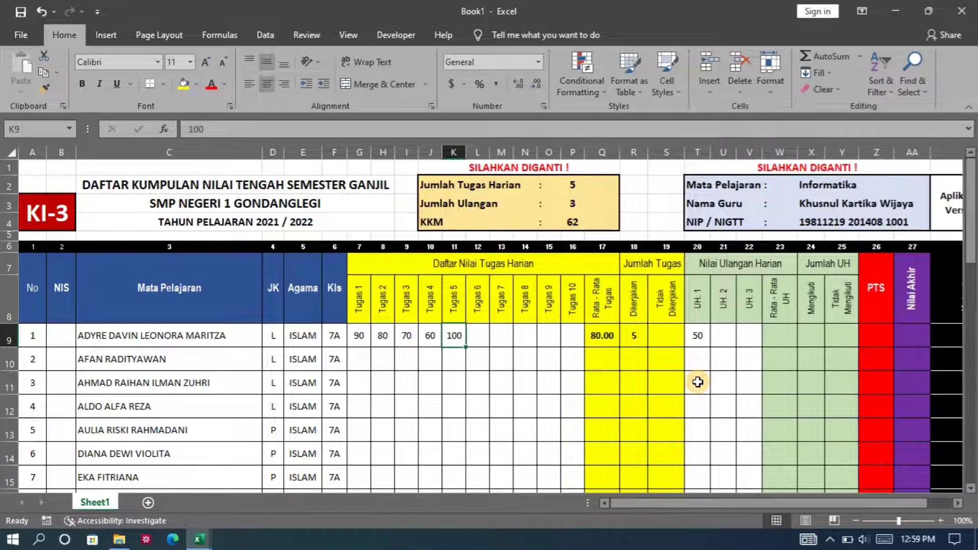
key(Delete)
key(Right)
key(Right)
key(Right)
key(Right)
key(Right)
key(Right)
key(Right)
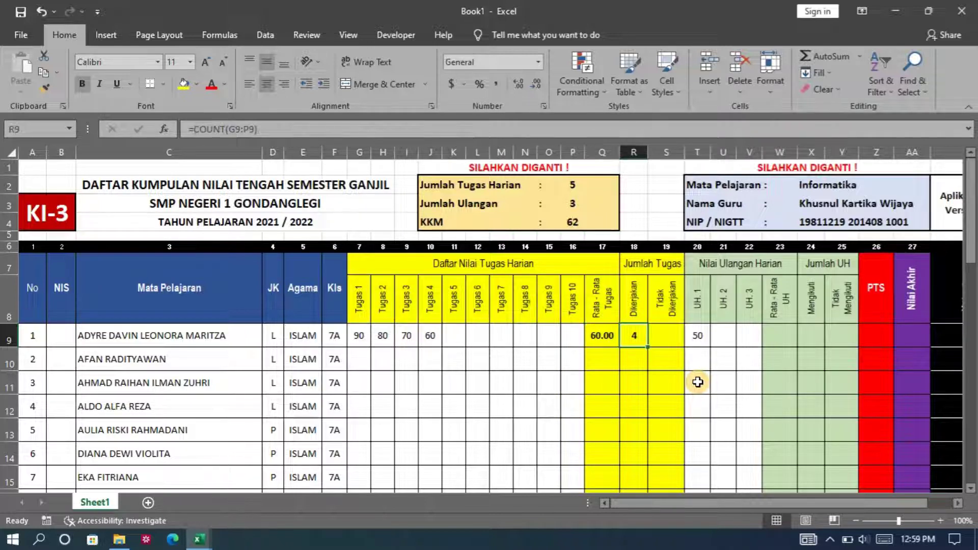
- Enter the formula =$P$2-R9 in S9 to calculate the first student's number of uncompleted assignments
key(Right)
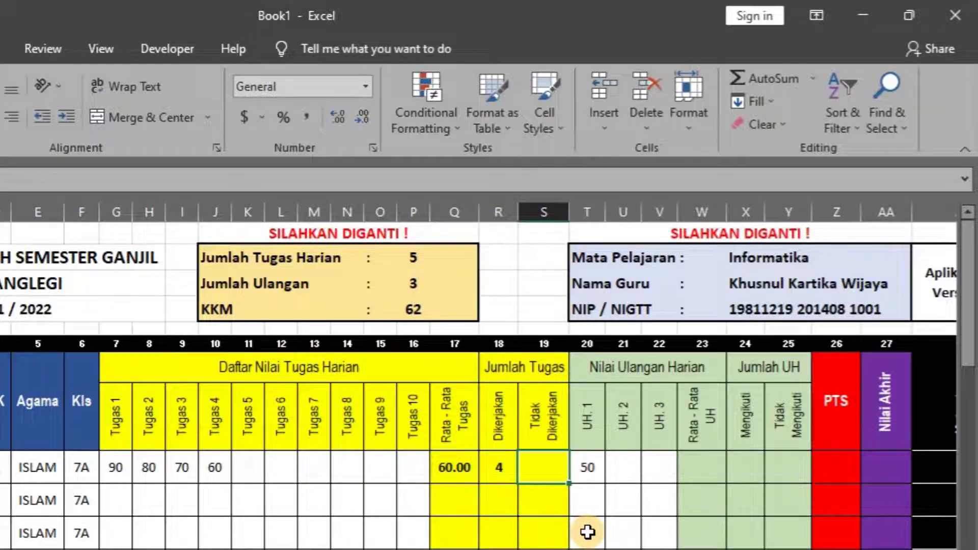
text(=)
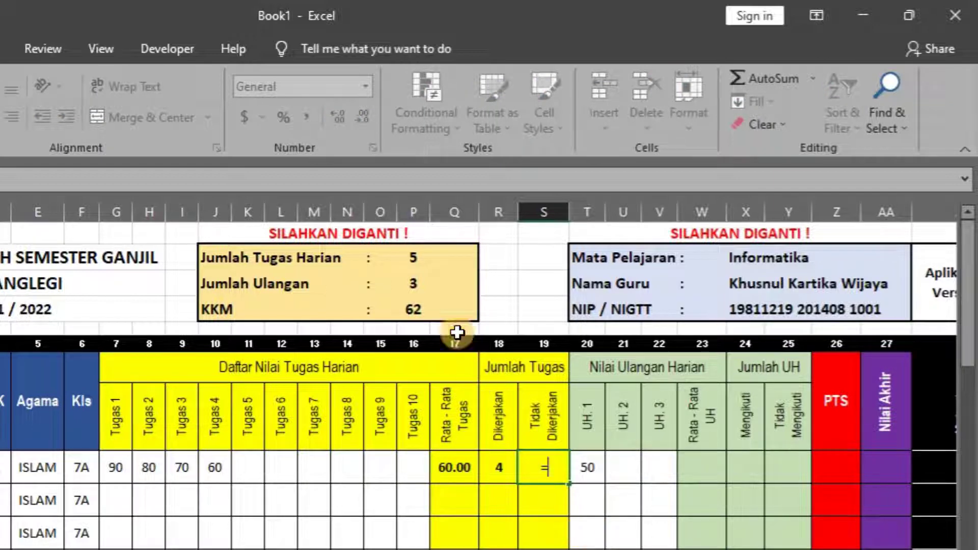
click(413, 255)
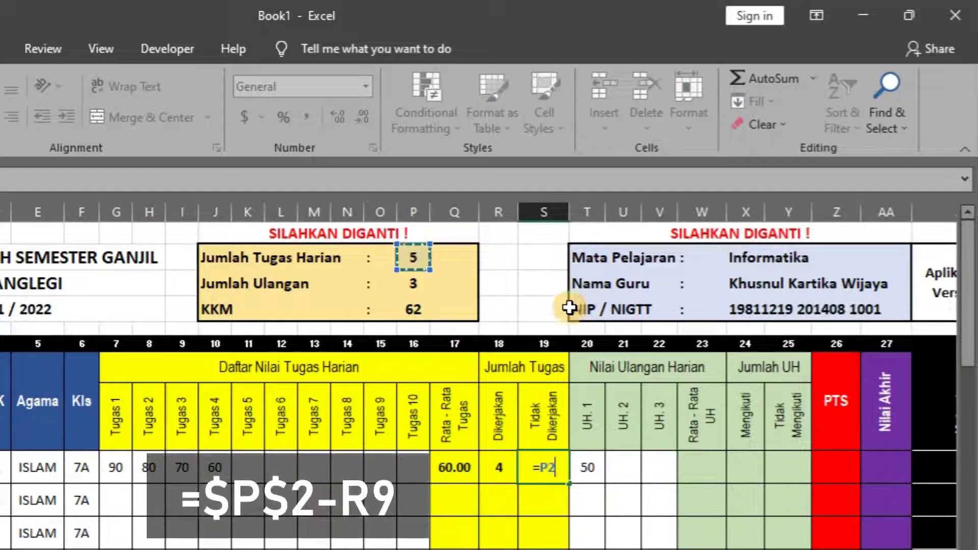
text(-)
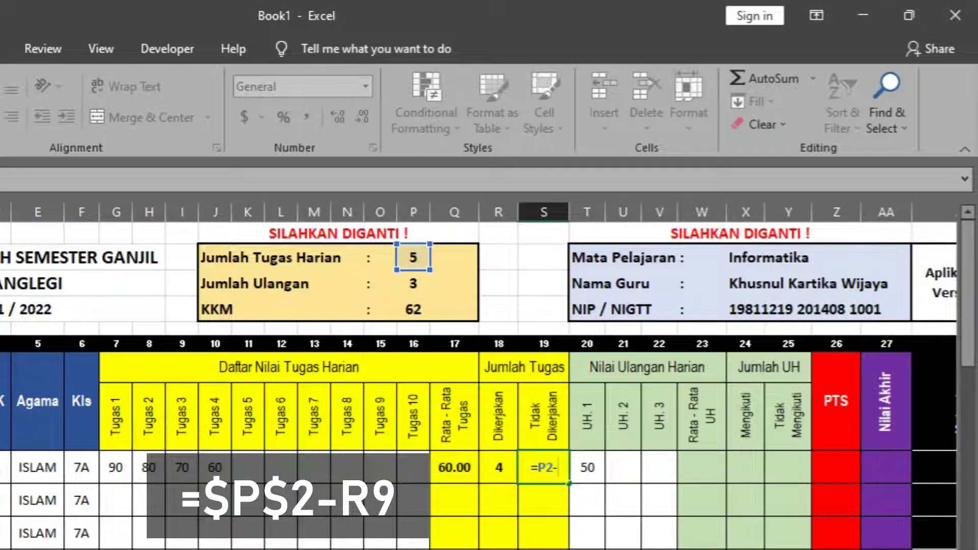
click(503, 465)
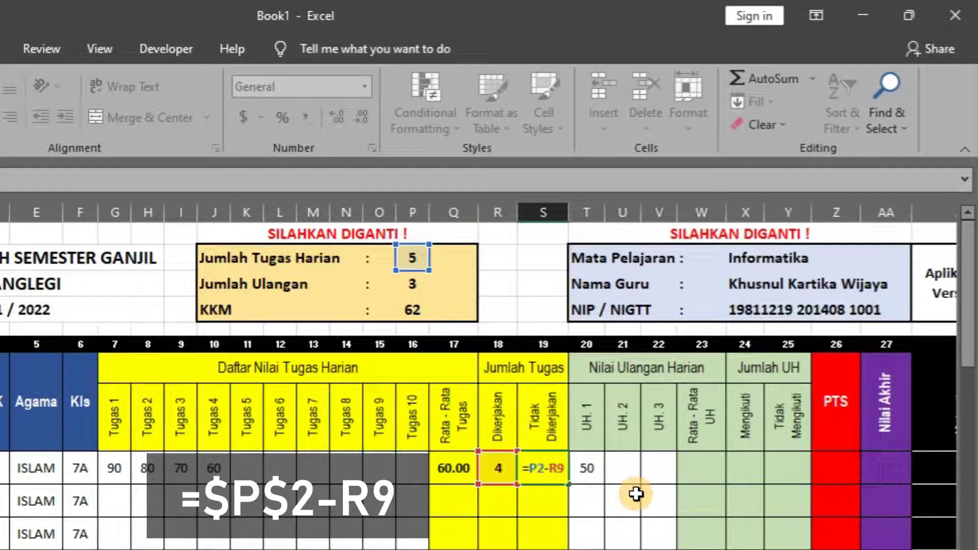
text($P$)
key(Return)
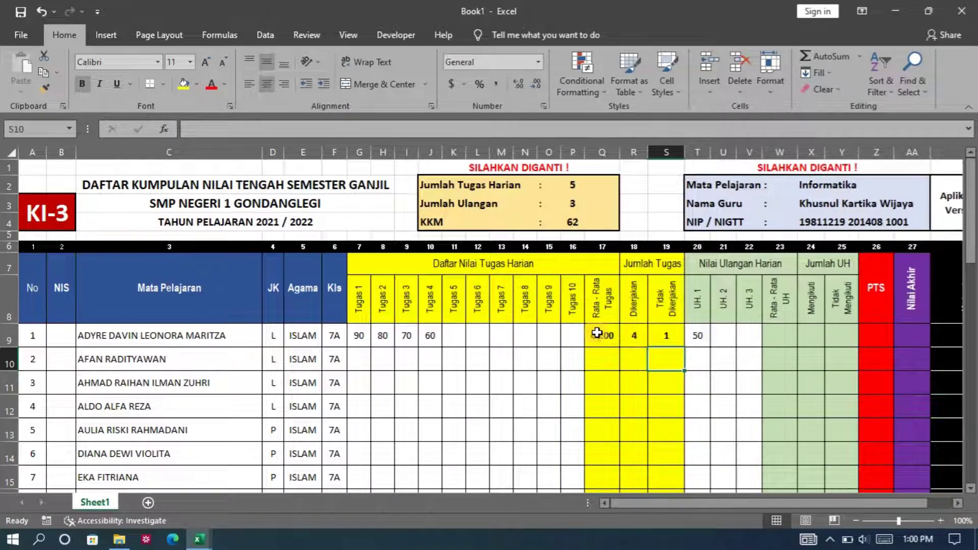
- Copy the assignment average, Dikerjakan and Tidak Dikerjakan formulas from Q9:S9 to the remaining students in Q10:S40
key(Up)
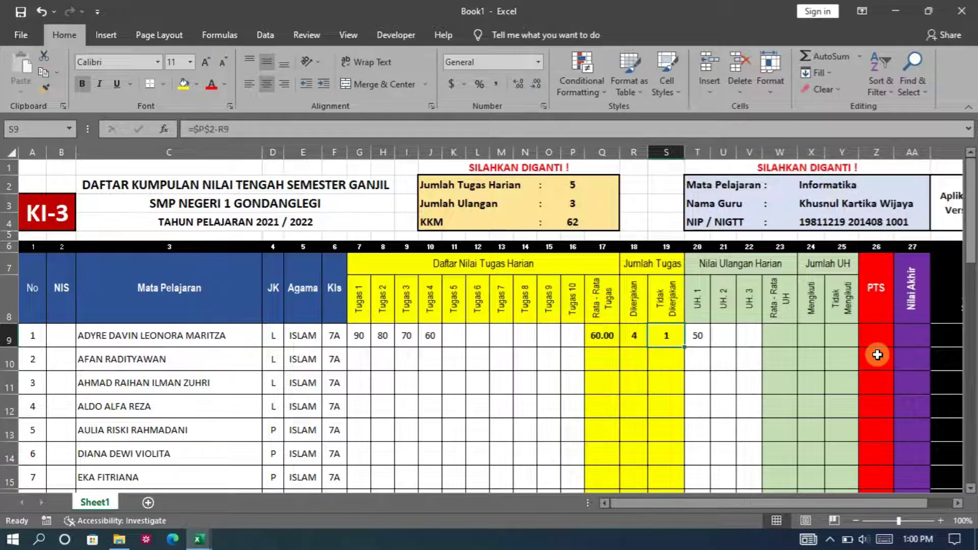
key(Left)
key(Left)
key(shift+Right)
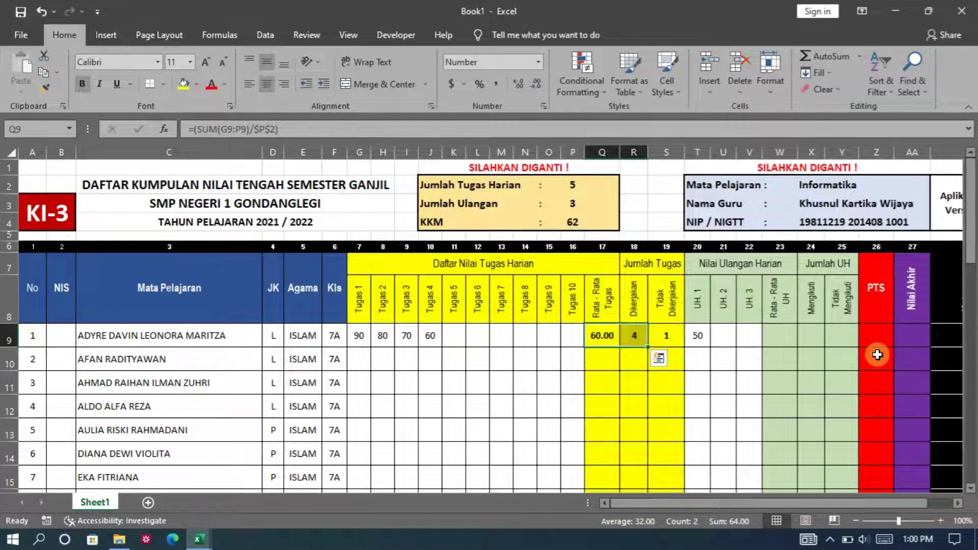
key(shift+Right)
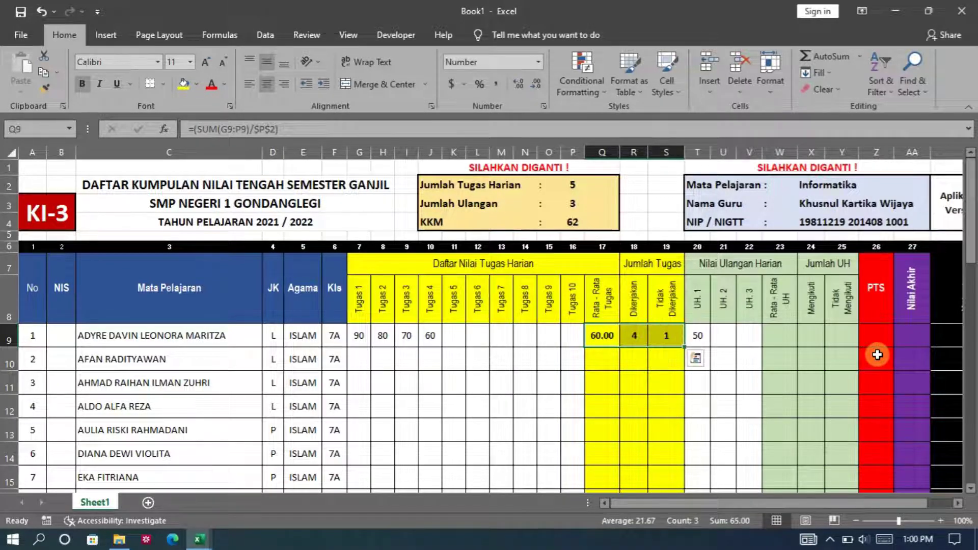
key(ctrl+c)
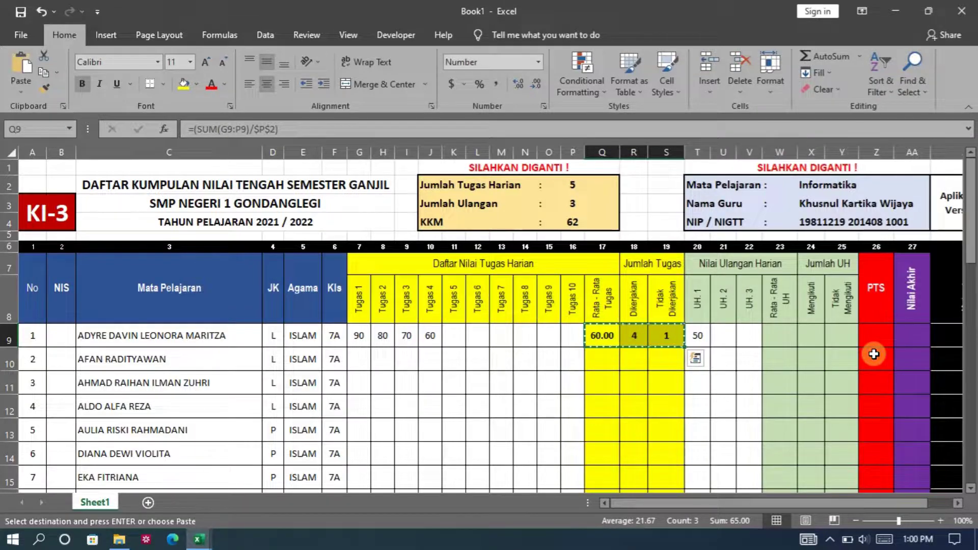
key(Down)
key(shift+Right)
key(shift+Right)
key(shift+Down)
key(shift+Down)
key(shift+Down)
key(shift+Down)
key(shift+Down)
key(shift+Down)
key(shift+Down)
key(shift+Down)
key(shift+Down)
key(shift+Down)
key(shift+Down)
key(shift+Down)
key(shift+Down)
key(shift+Down)
key(shift+Down)
key(shift+Down)
key(shift+Down)
key(shift+Down)
key(shift+Down)
key(shift+Down)
key(shift+Down)
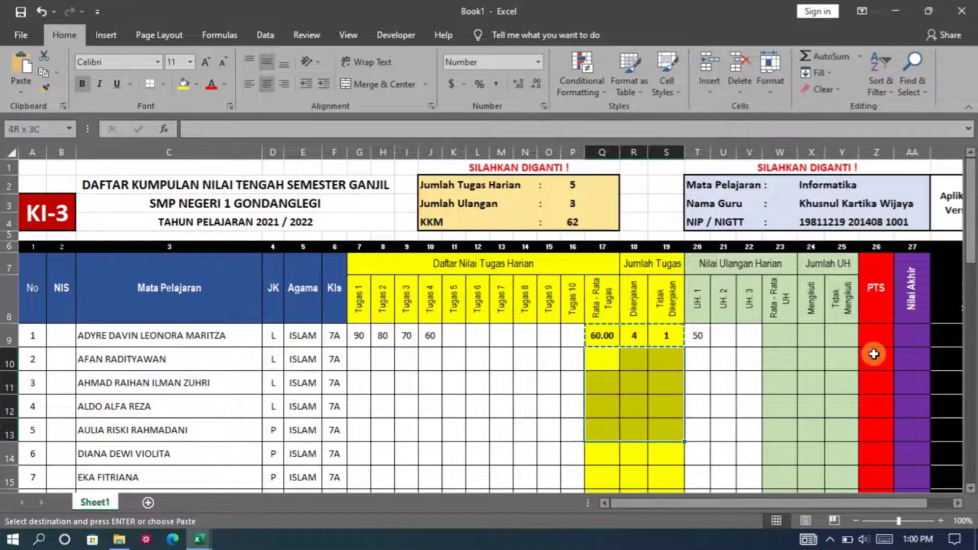
key(shift+Down)
key(shift+Down)
key(shift+Down)
key(shift+Down)
key(shift+Down)
key(shift+Down)
key(shift+Down)
key(shift+Down)
key(shift+Down)
key(shift+Down)
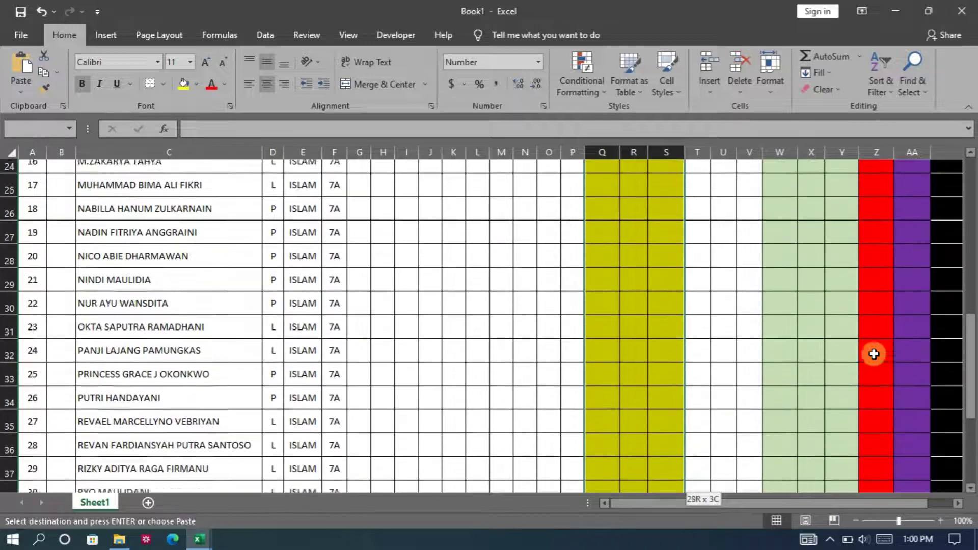
key(shift+Up)
key(shift+Up)
key(shift+Up)
key(shift+Up)
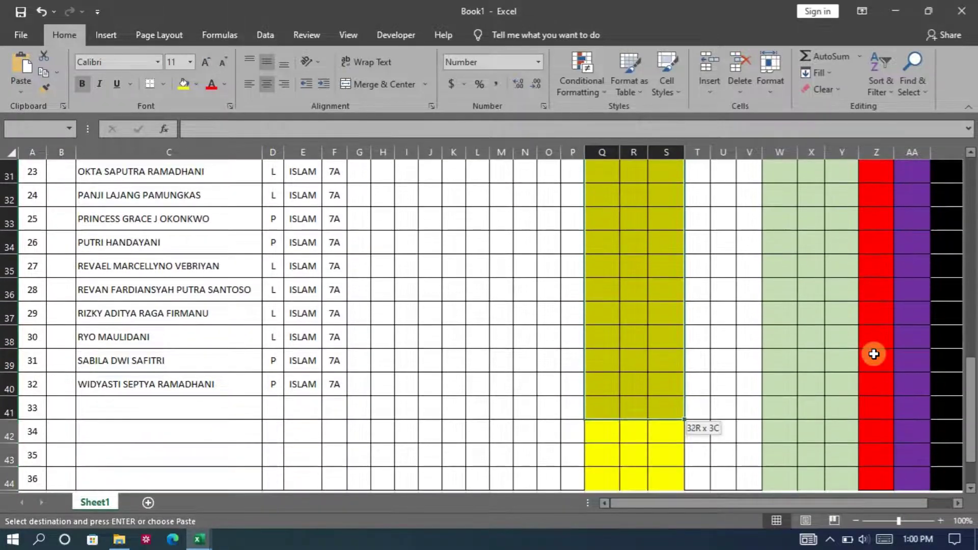
key(Return)
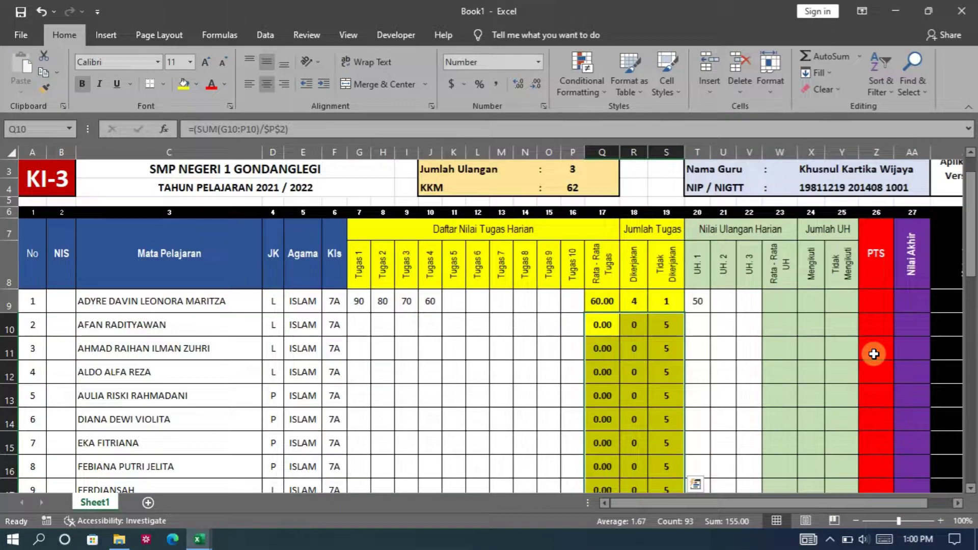
click(679, 335)
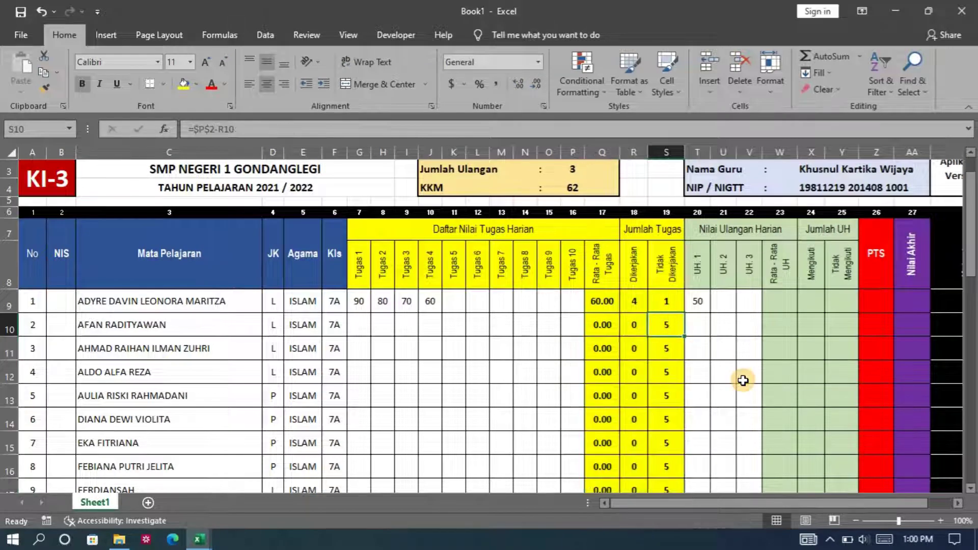
- Enter a trial Tugas 1 score of 90 for the second student in G10
click(357, 326)
text(90)
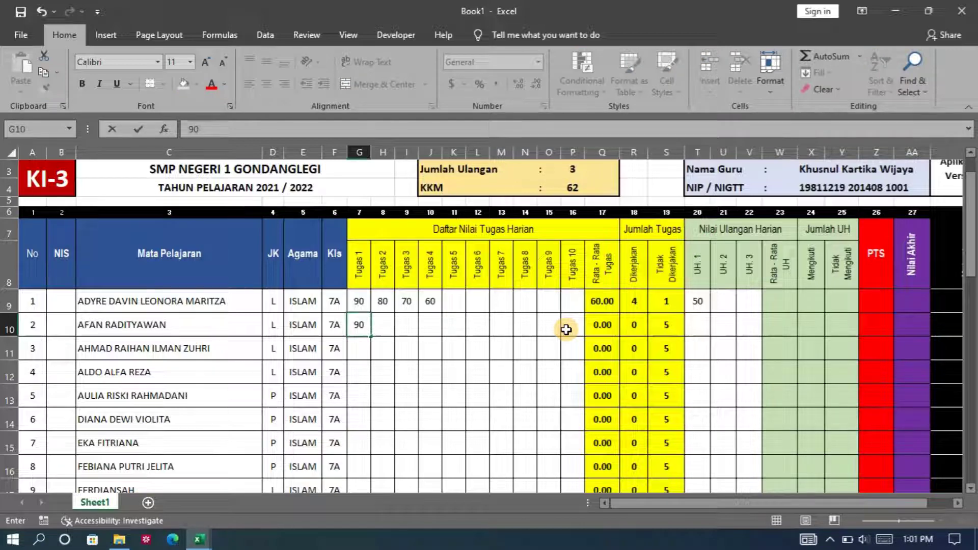
key(Tab)
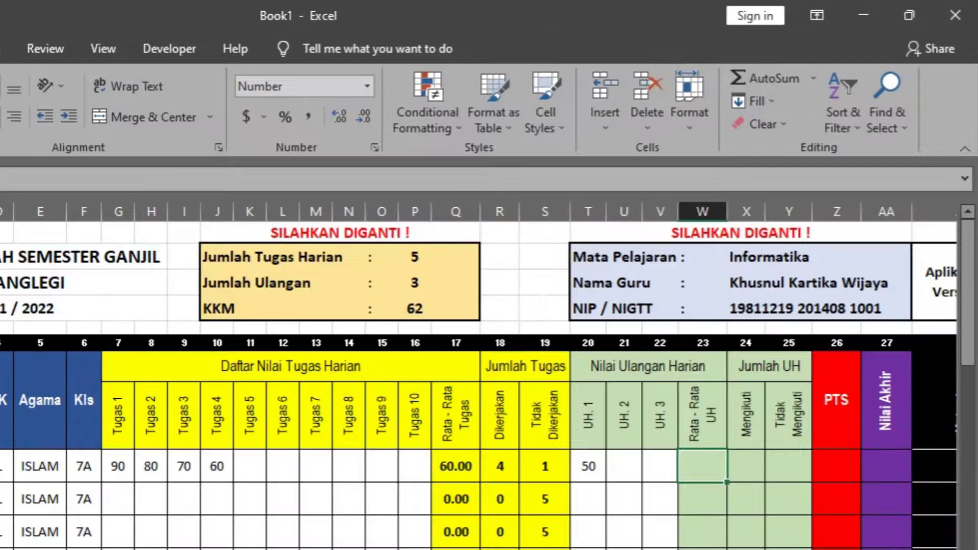
- Enter the formula =(SUM(T9:V9)/$P$3) in W9 to calculate the first student's average daily test score
text(=)
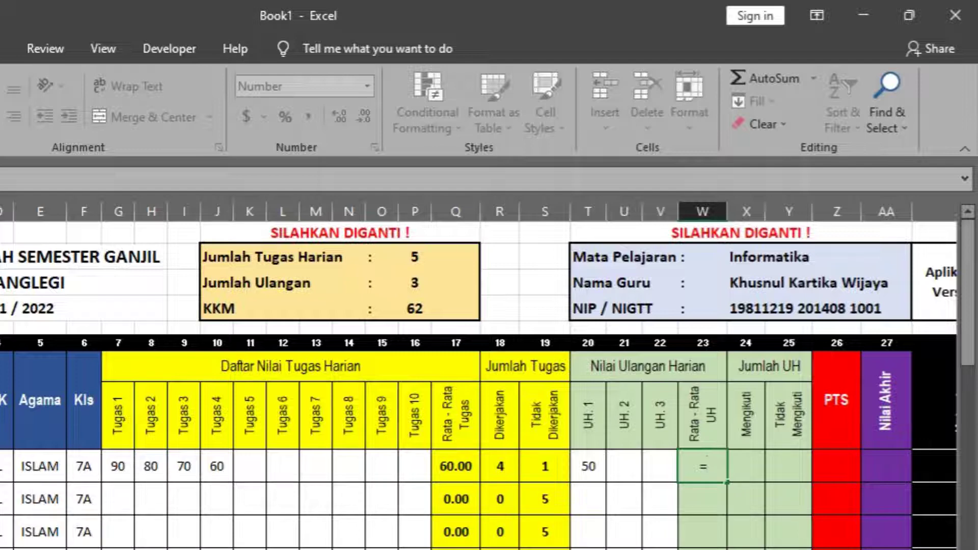
text((SUM()
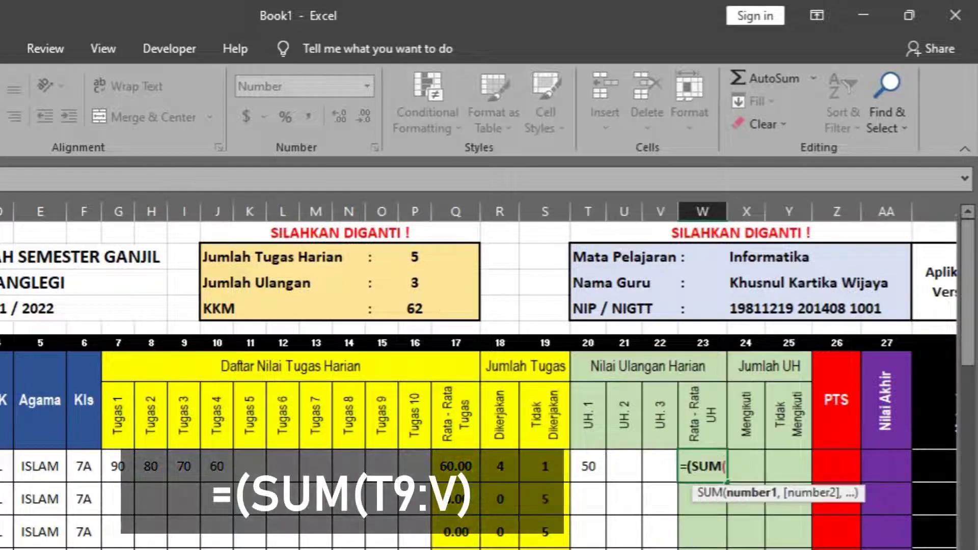
key(Left)
key(Left)
key(Left)
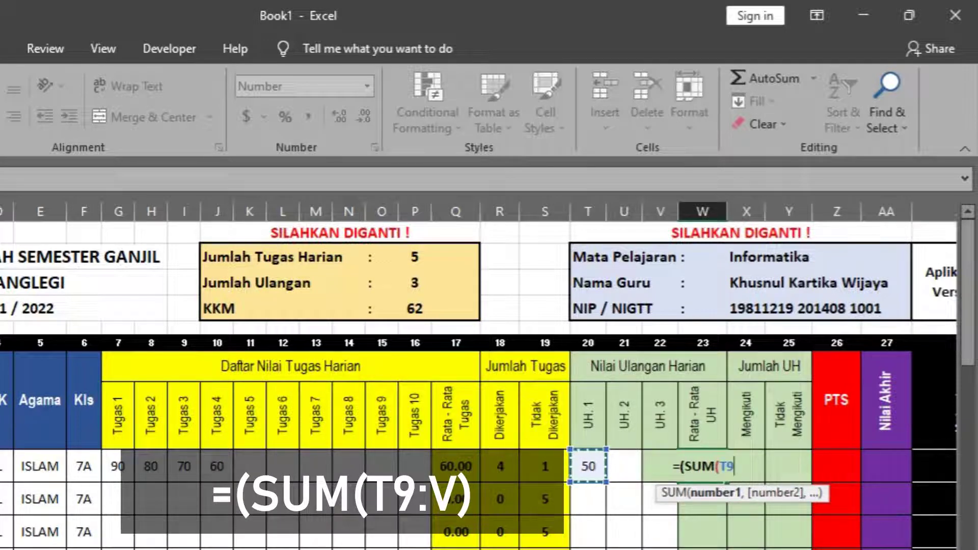
key(shift+Right)
key(shift+Right)
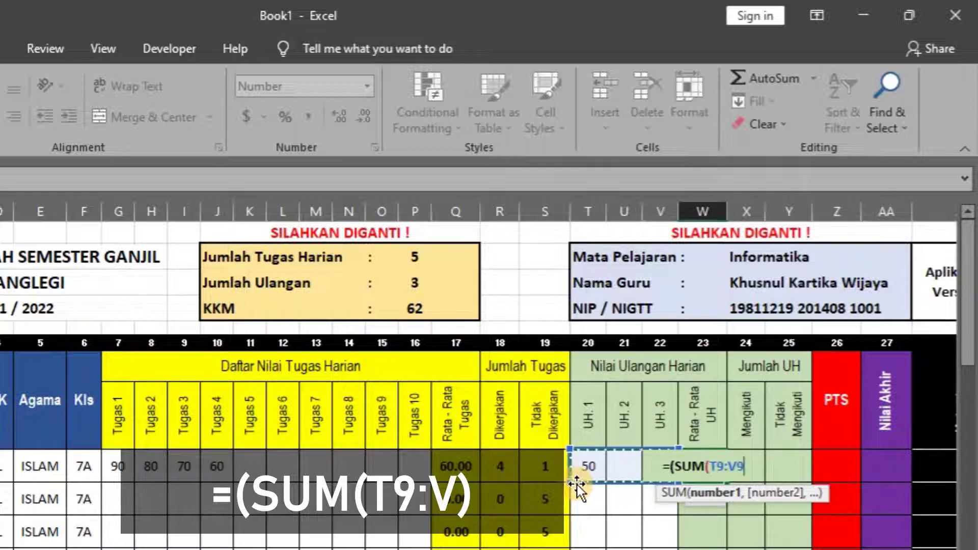
text()/)
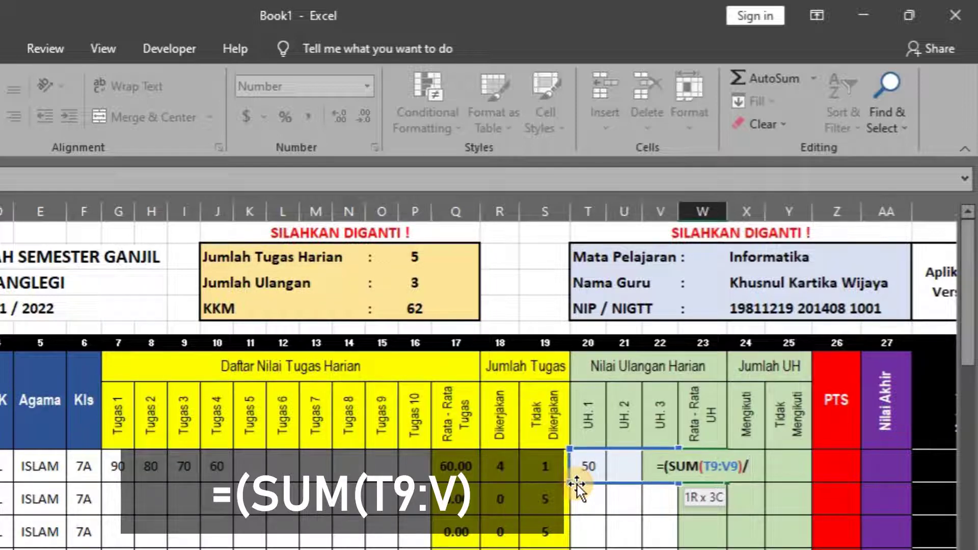
click(418, 282)
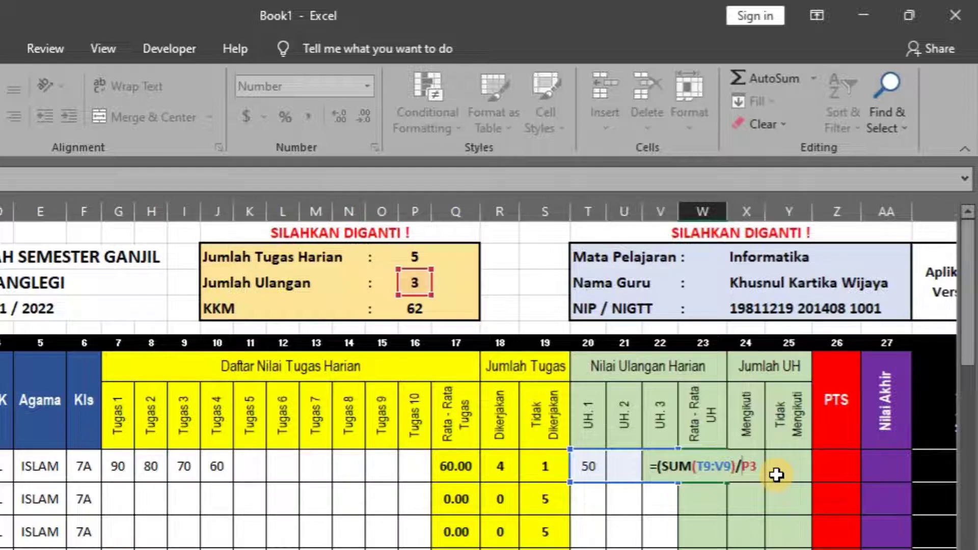
key(F4)
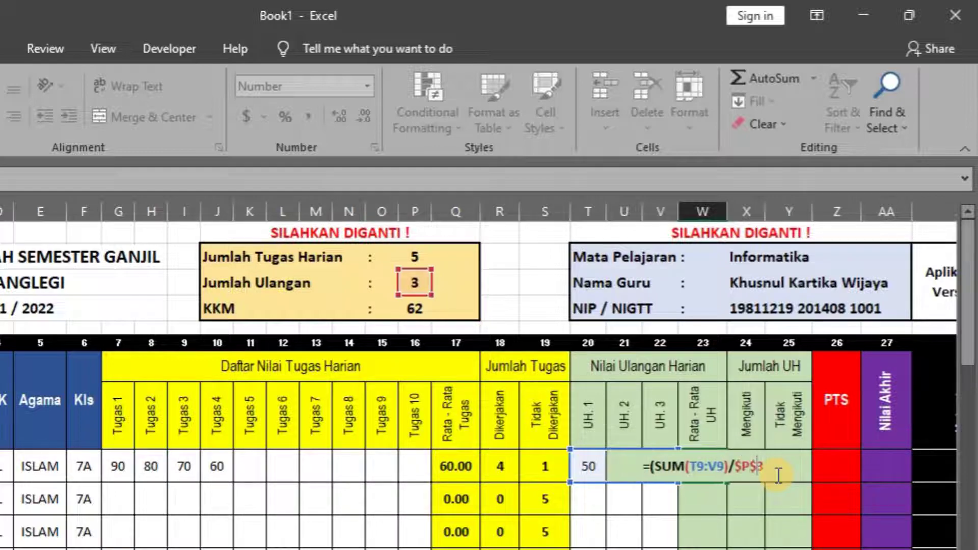
key(Return)
key(Return)
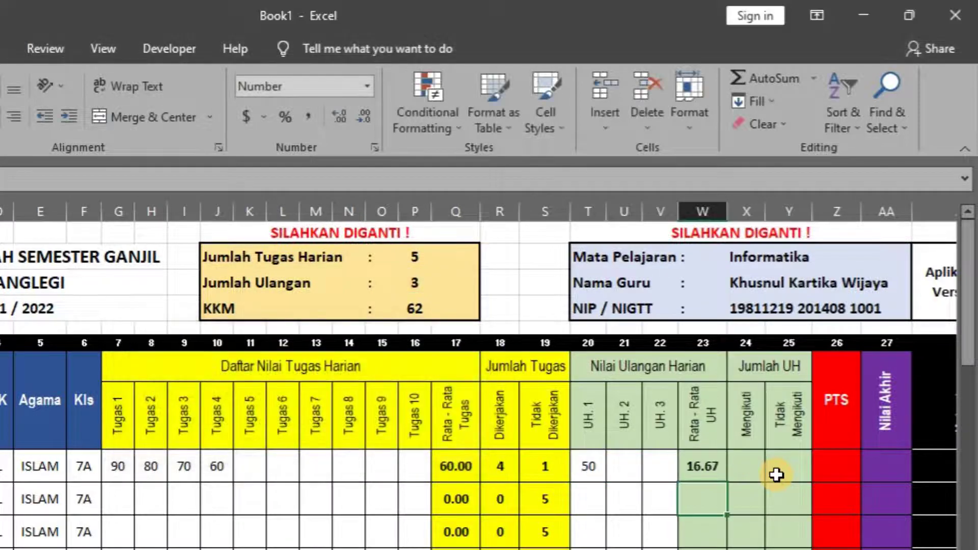
- Enter the first student's test scores as 80 for UH. 1 in T9 and 90 for UH. 2 in U9
click(588, 466)
text(80)
key(Tab)
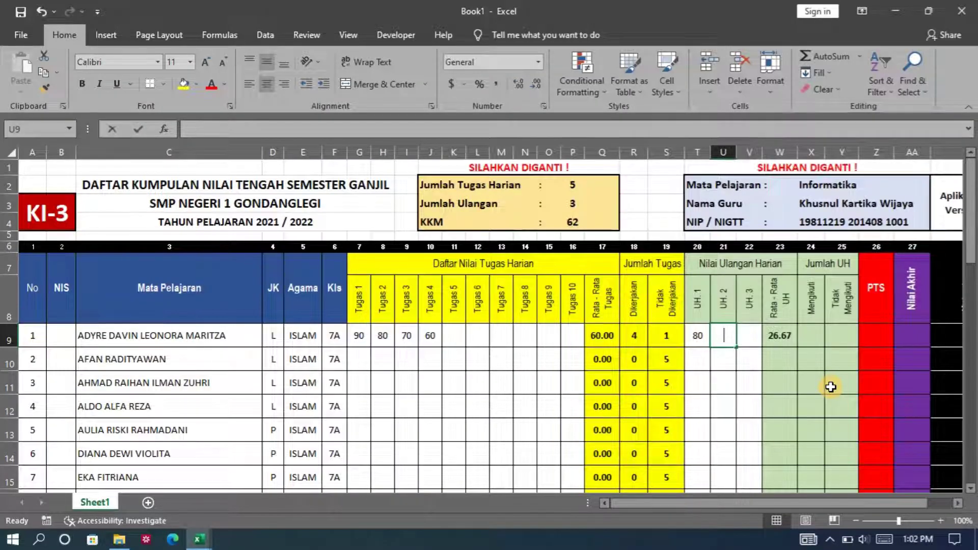
text(90)
key(Tab)
key(Left)
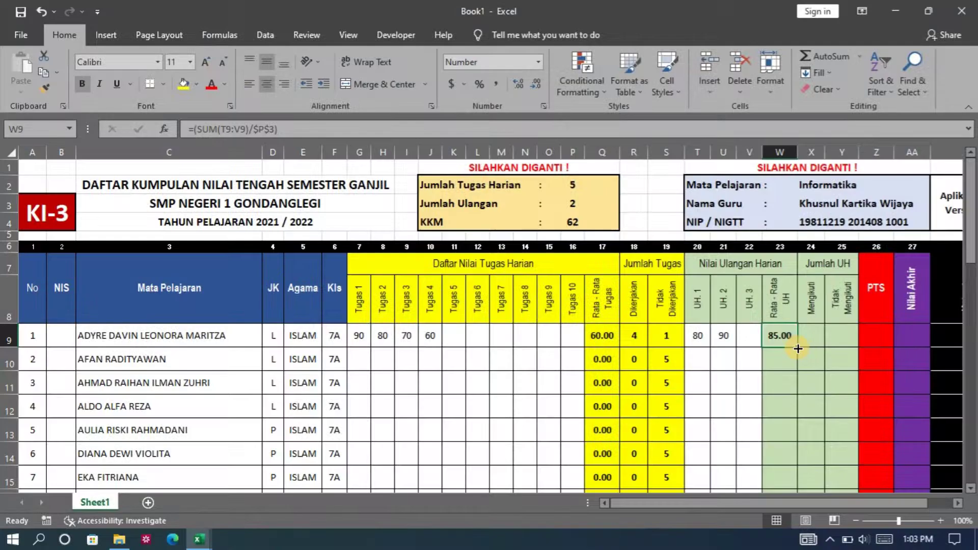
- Fill the test average formula from W9 down to W40 for the remaining students
drag(798, 348, 801, 386)
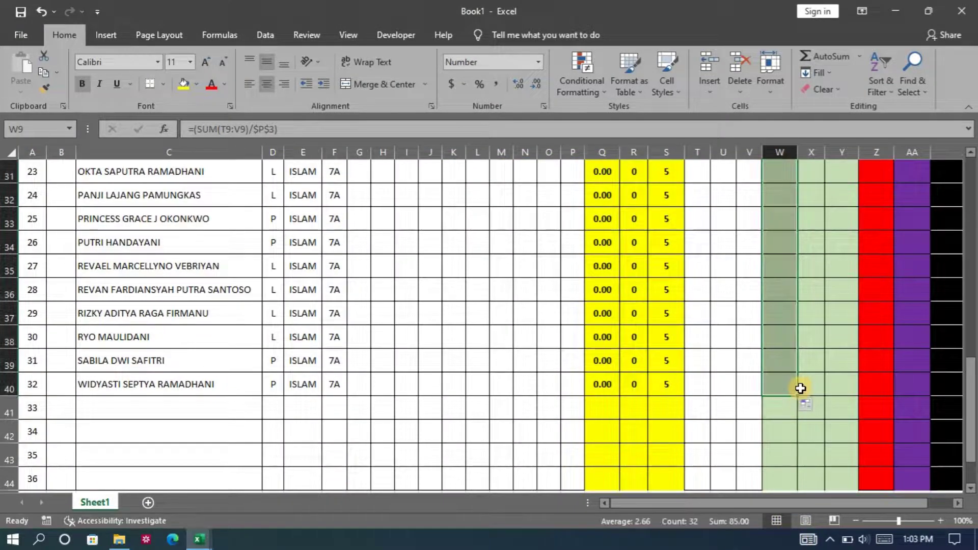
scroll(808, 364, up, 7)
scroll(808, 364, up, 3)
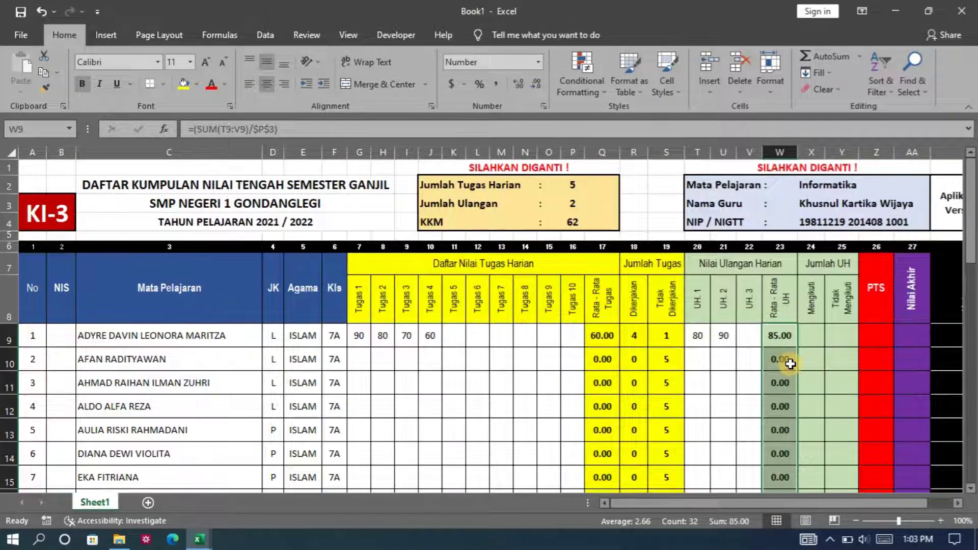
click(788, 363)
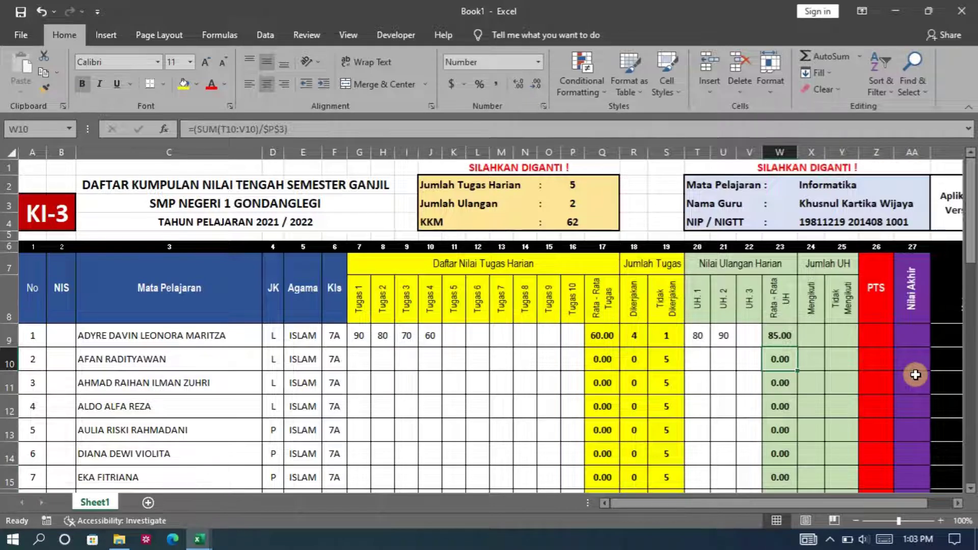
- Enter the formula =COUNT(T9:V9) in X9 to count the tests the first student attended
click(807, 330)
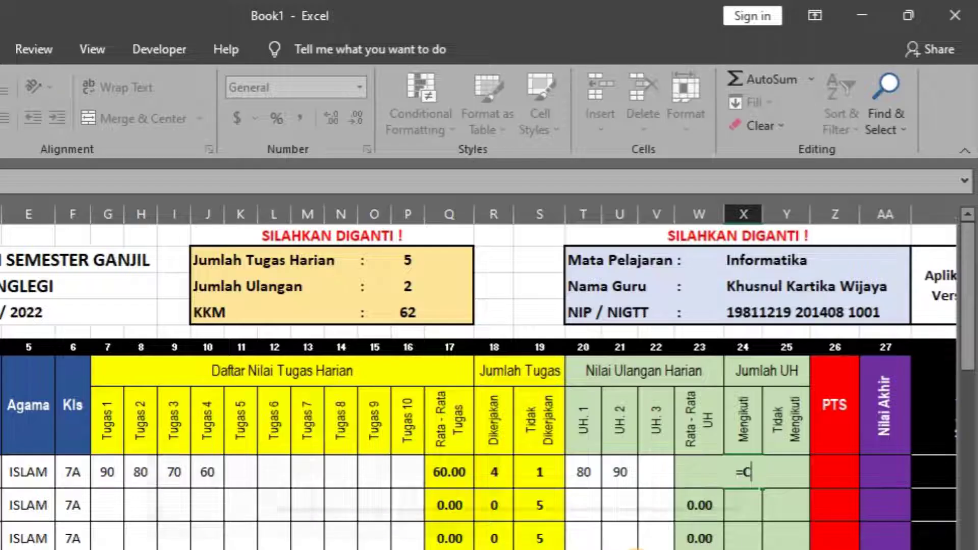
text(=COUNT)
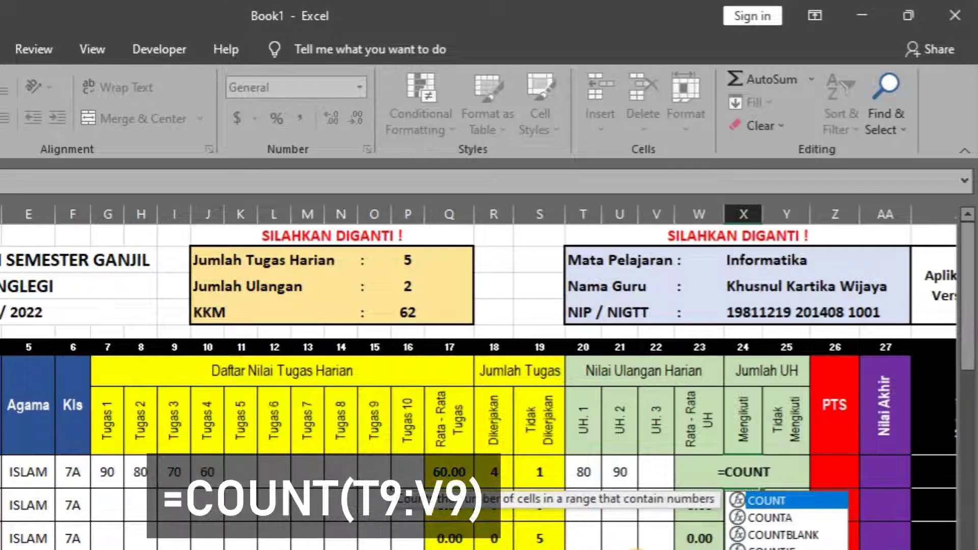
text(()
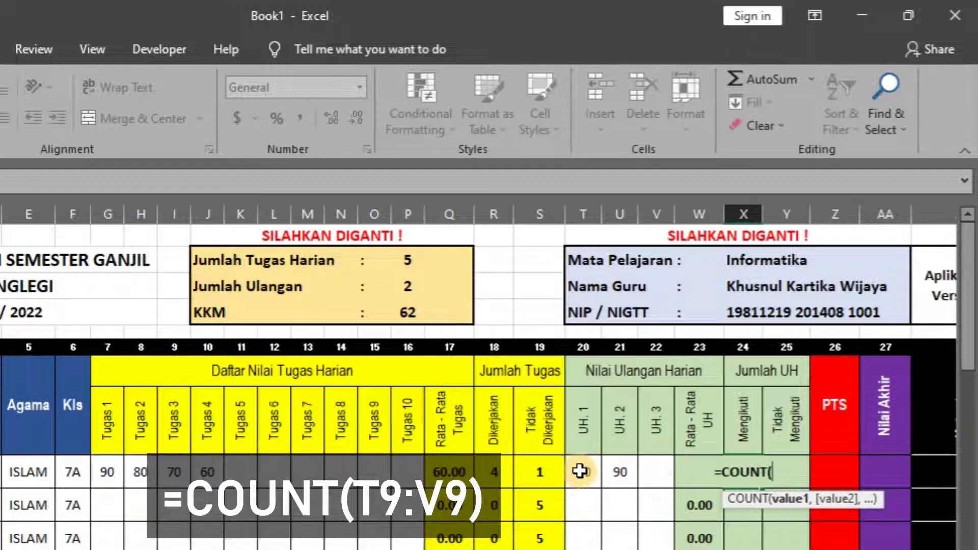
drag(581, 469, 652, 468)
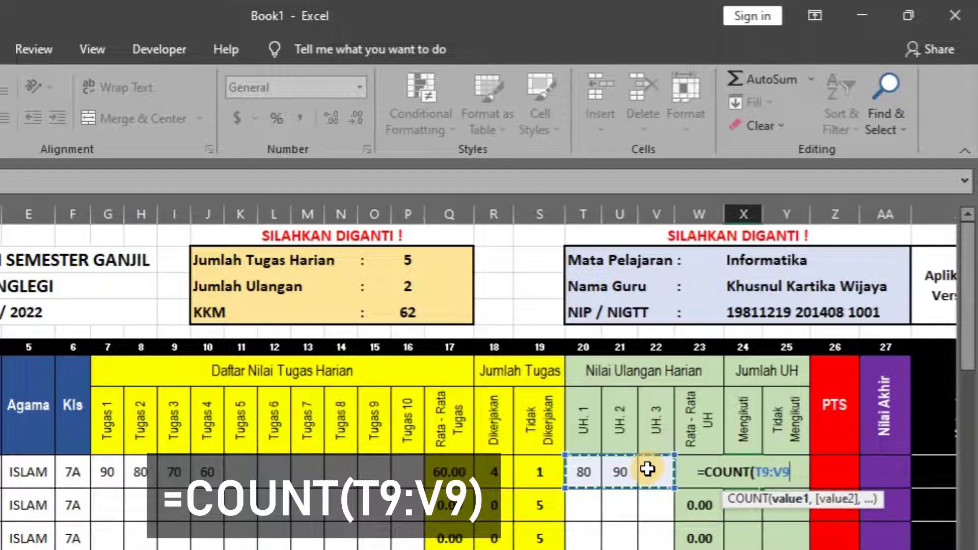
text())
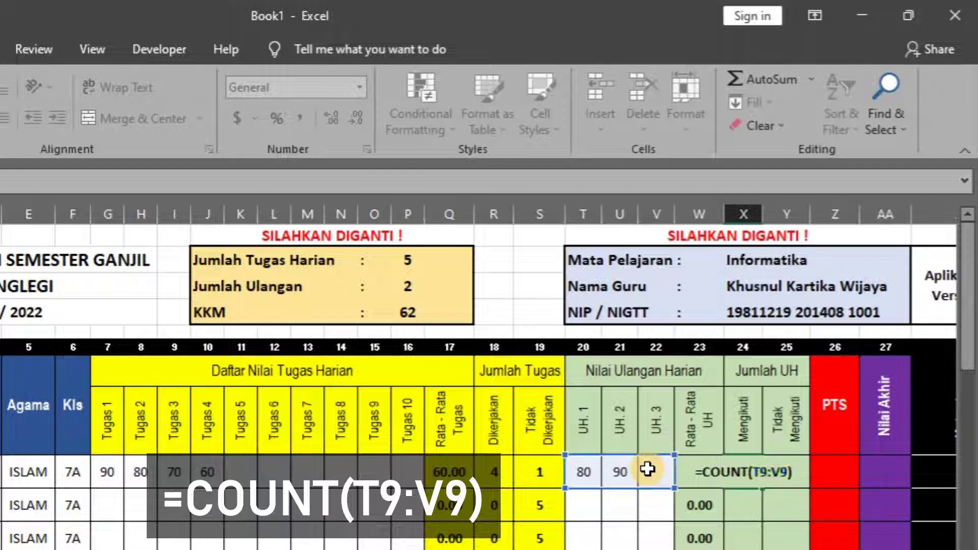
key(Return)
key(Up)
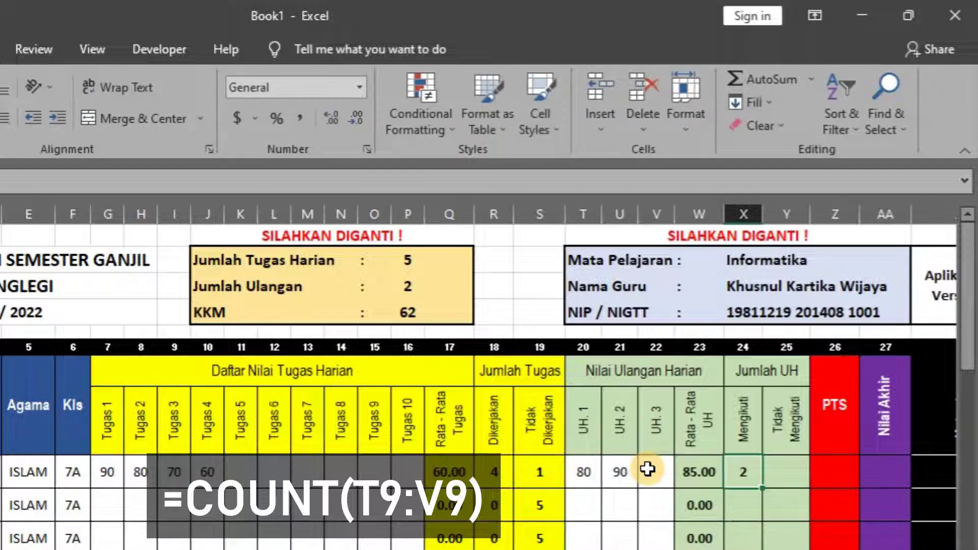
- Enter the formula =$P$3-X9 in Y9 to count the tests the first student did not attend
click(797, 464)
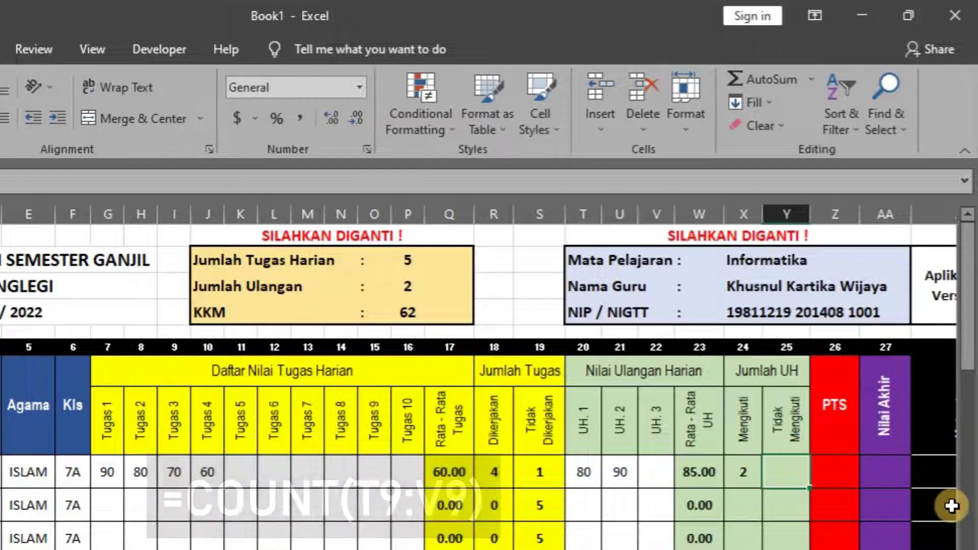
text(=)
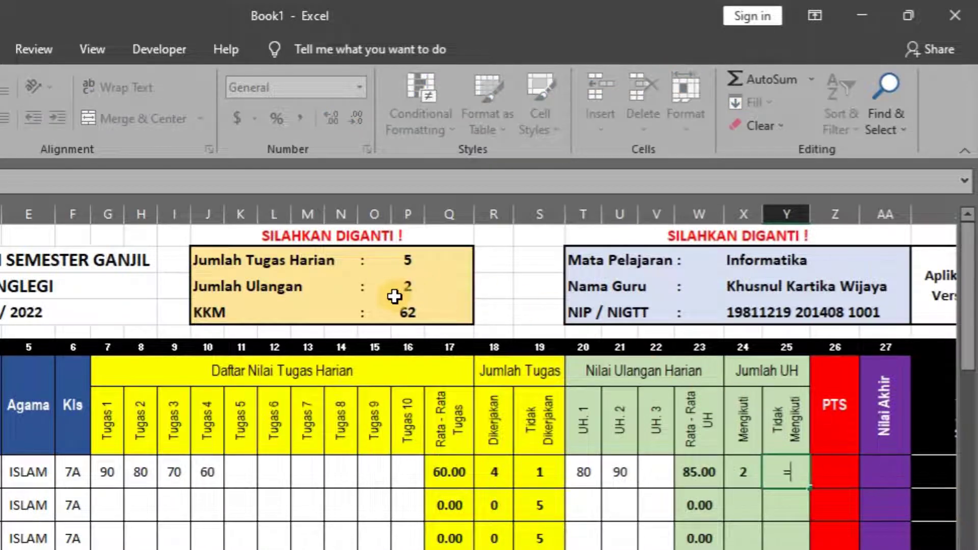
click(406, 286)
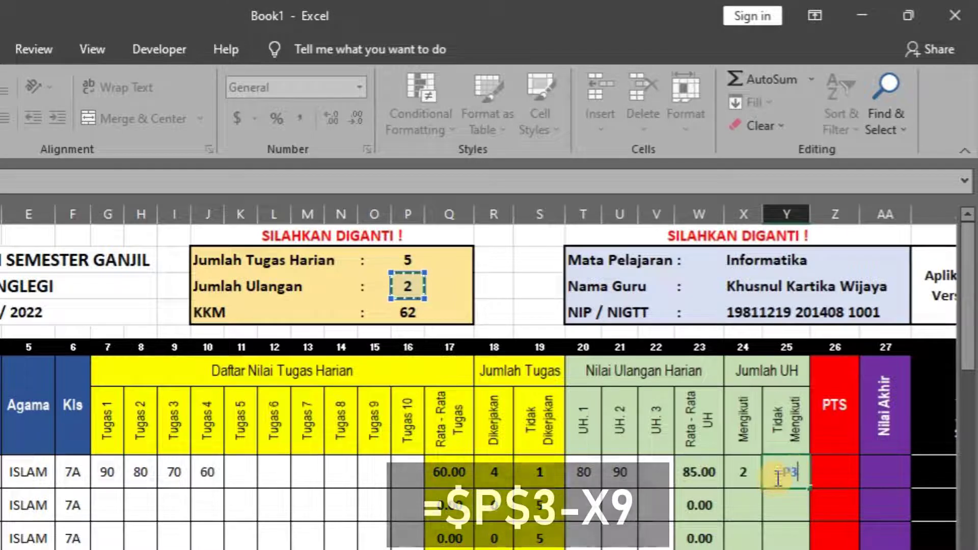
key(F4)
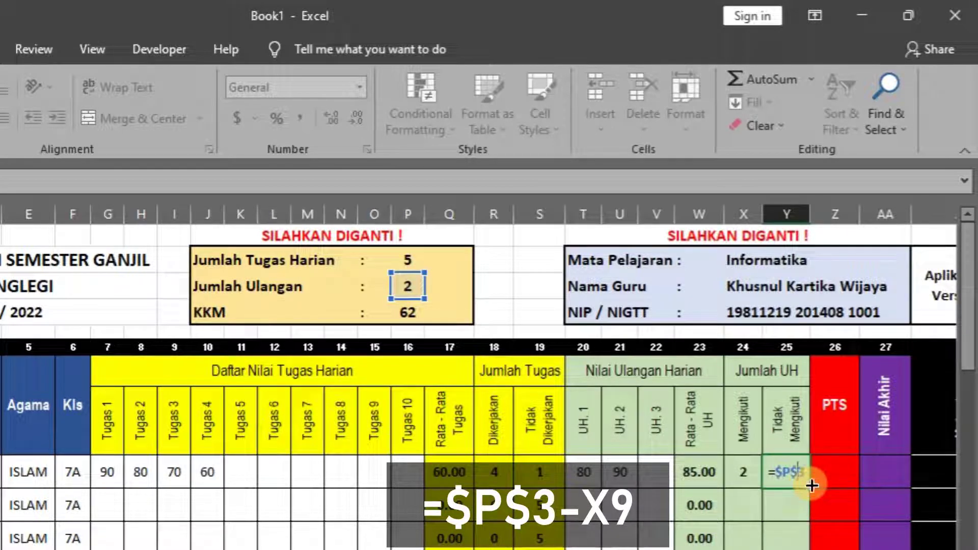
text(-)
click(739, 474)
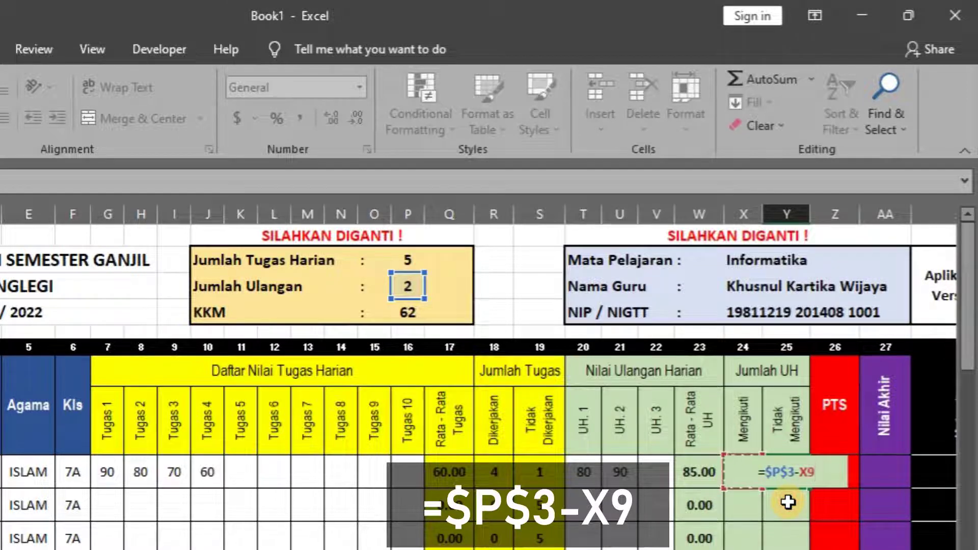
key(Return)
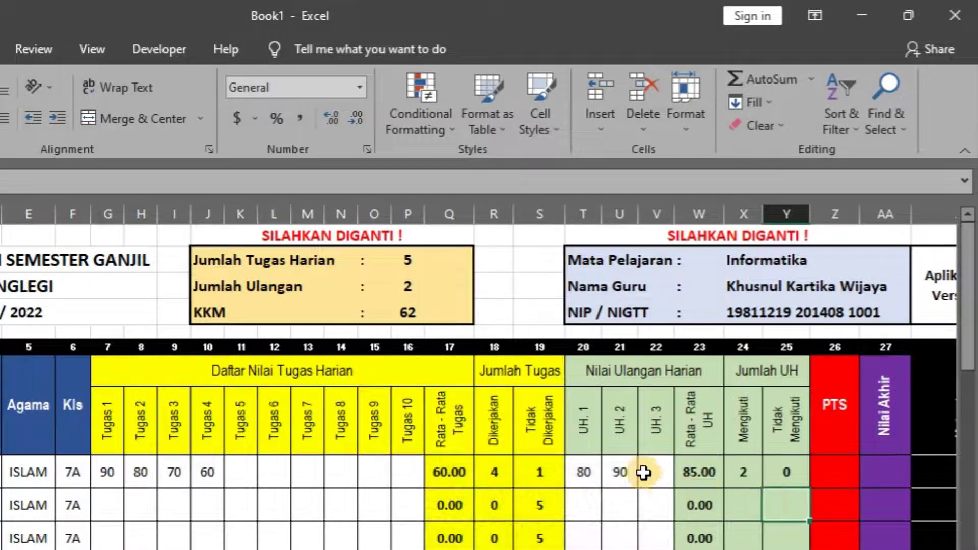
- Clear the first student's UH. 2 score in U9 to test the formulas and enter 100 in its place
click(621, 469)
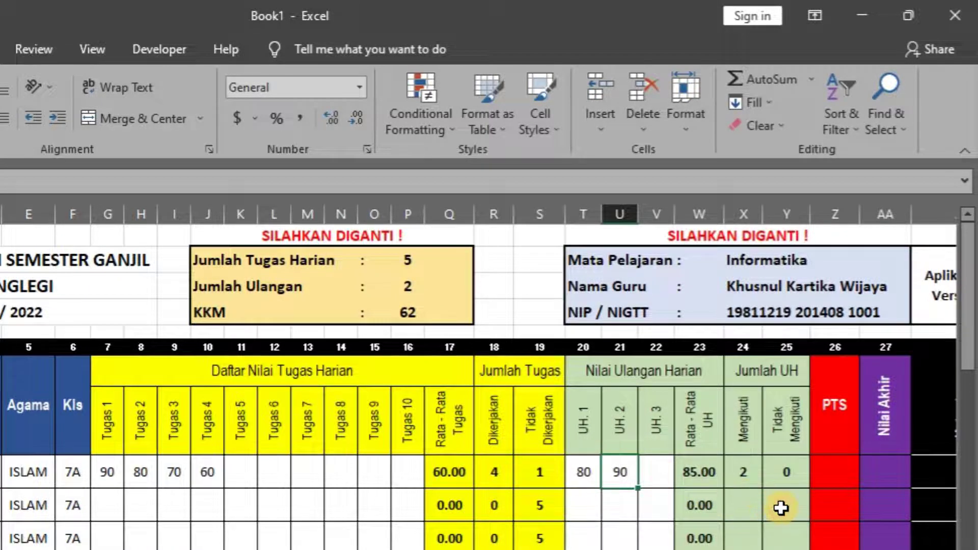
key(Delete)
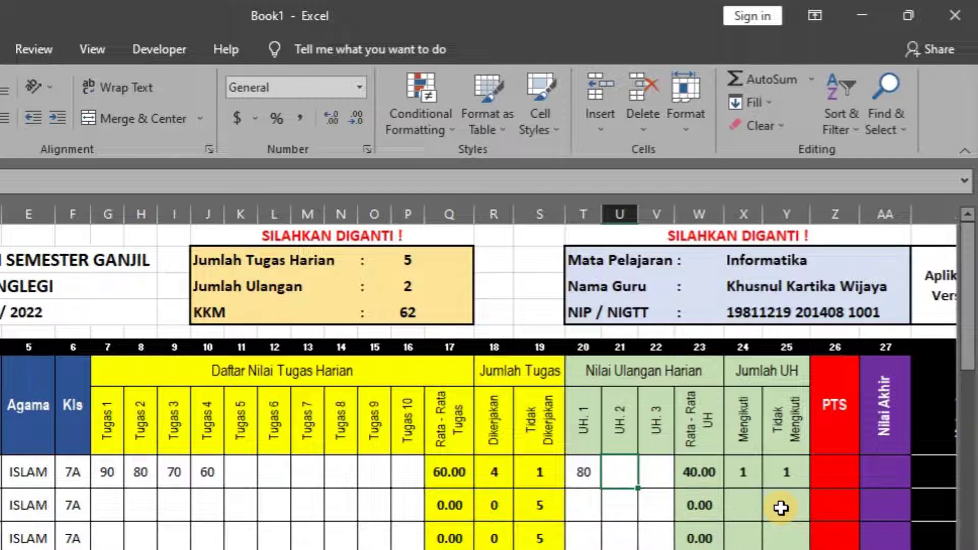
text(100)
key(Return)
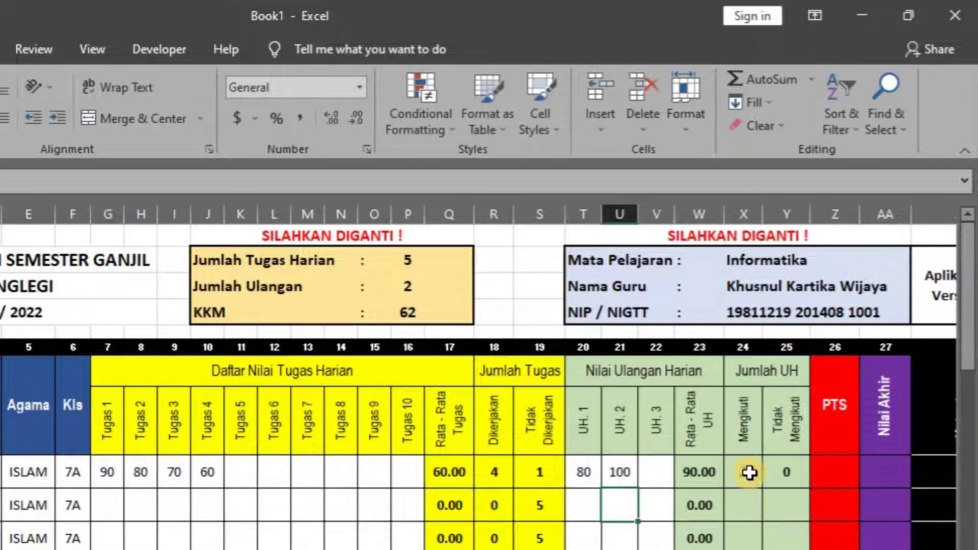
- Fill the attended and missed test count formulas from X9:Y9 down for the remaining students
drag(748, 472, 779, 514)
scroll(759, 536, up, 10)
- Enter the first student's PTS score as 75 in Z9
click(842, 471)
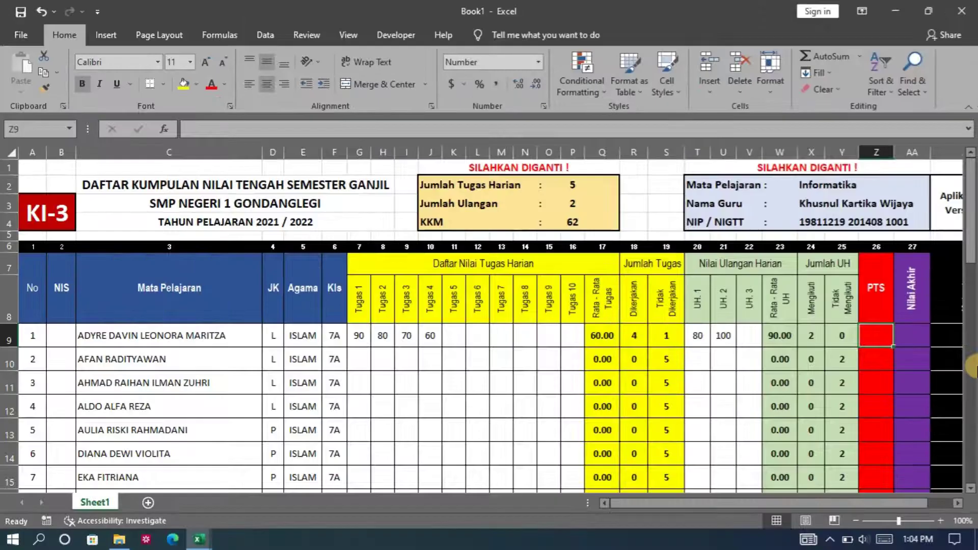
drag(857, 503, 893, 502)
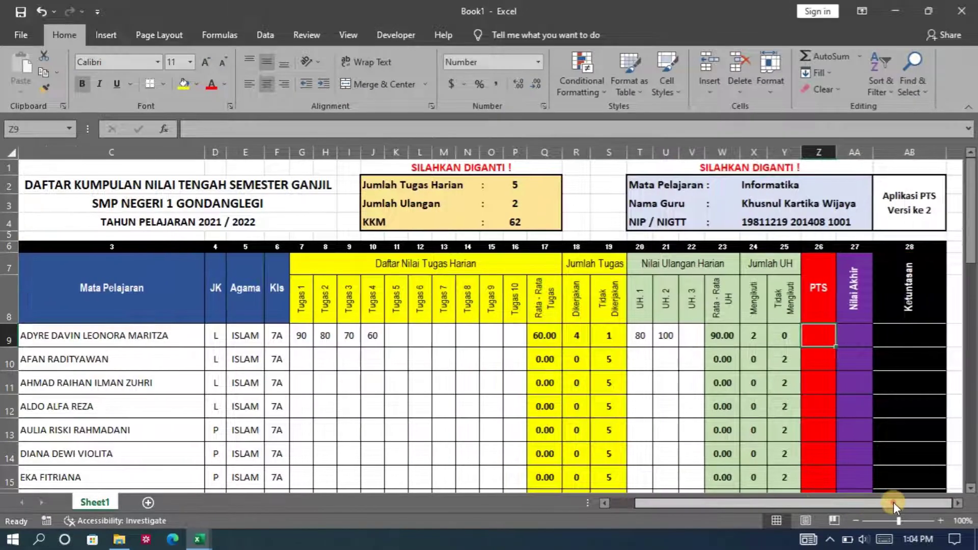
text(75)
key(Tab)
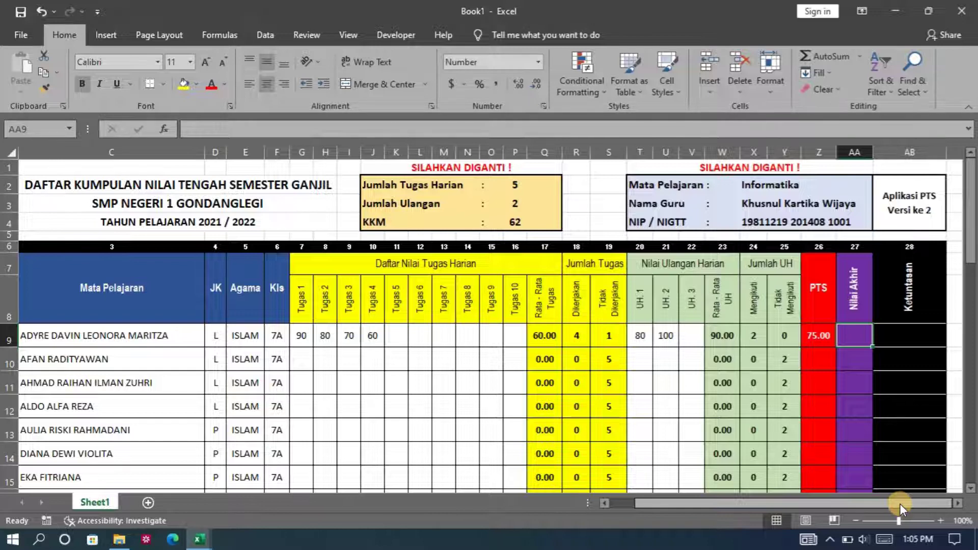
- Enter the formula =(Q9+W9+Z9)/3 in AA9 to calculate the first student's final score
text(=)
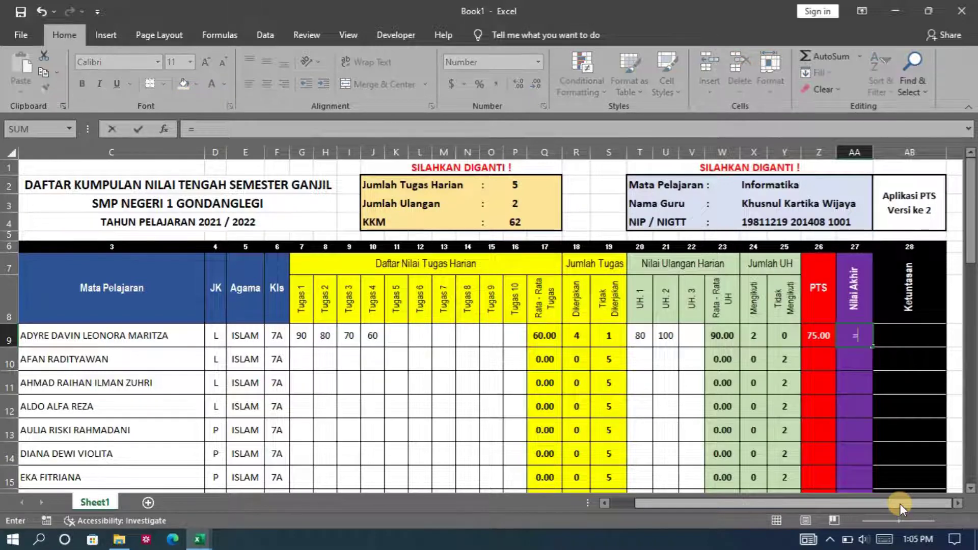
text(()
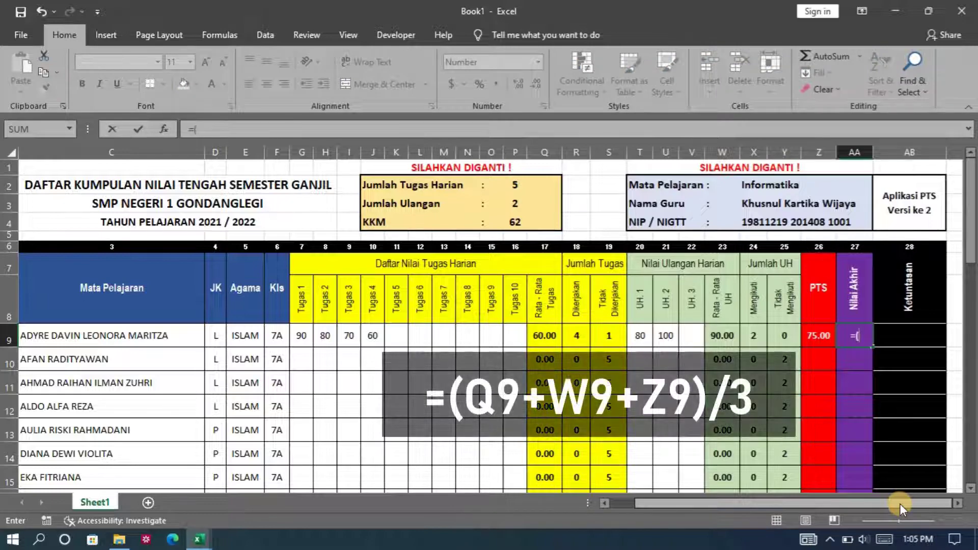
click(544, 335)
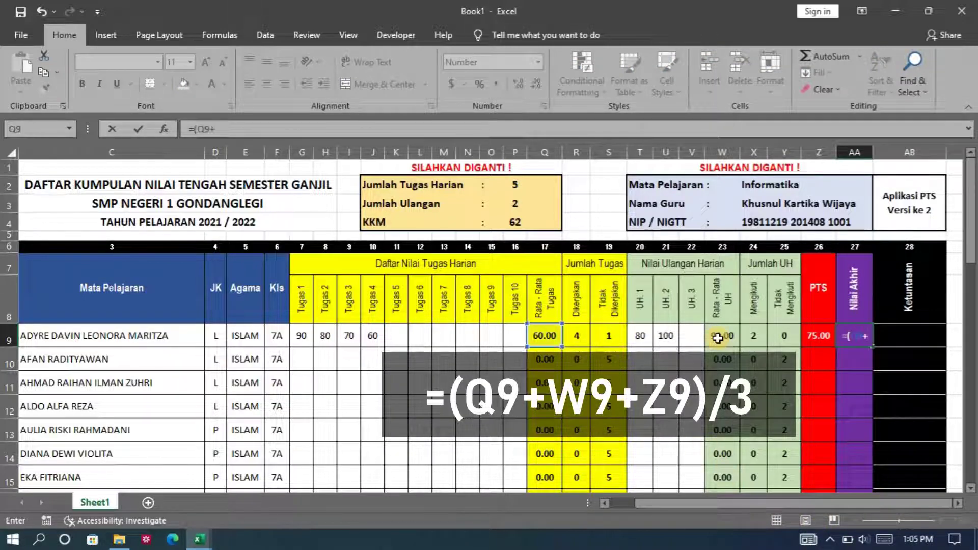
text(+)
click(721, 339)
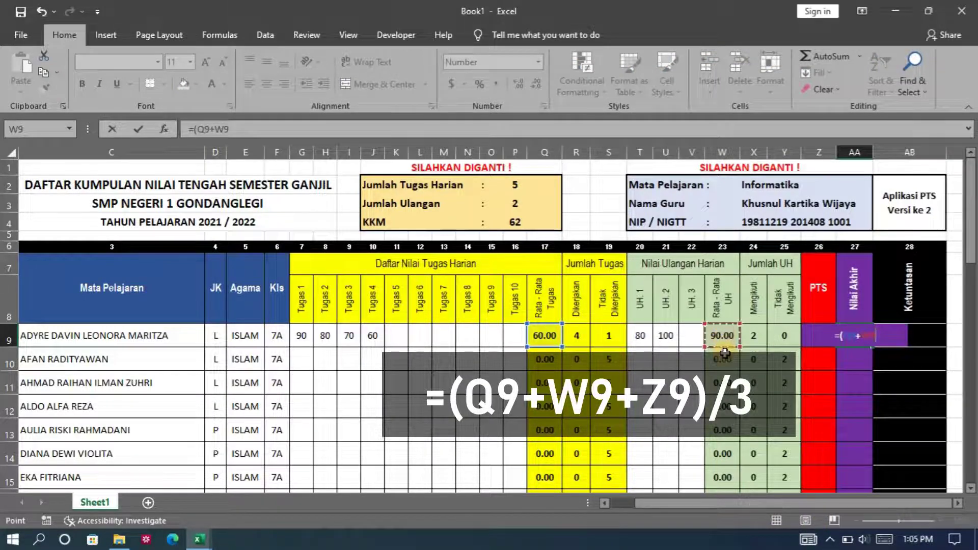
text(+)
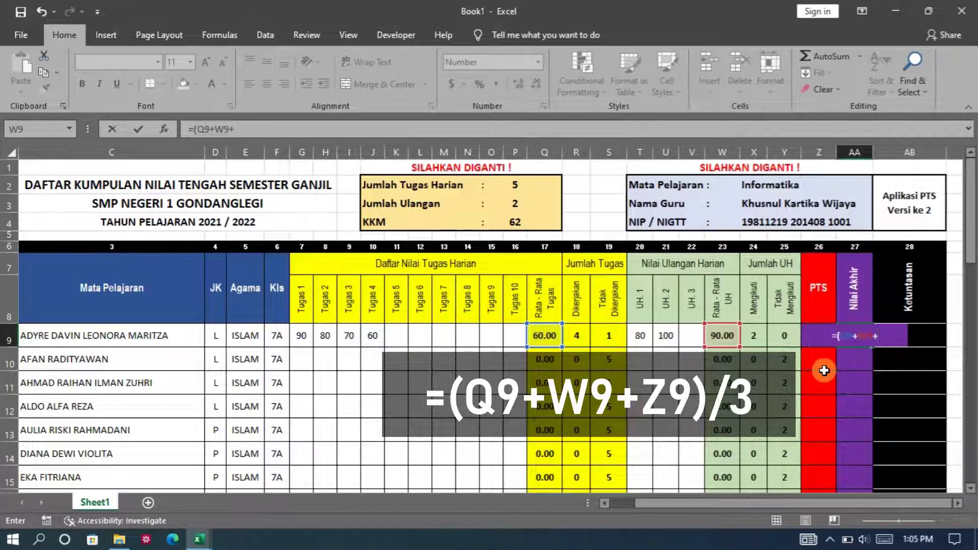
text(Z9)/3)
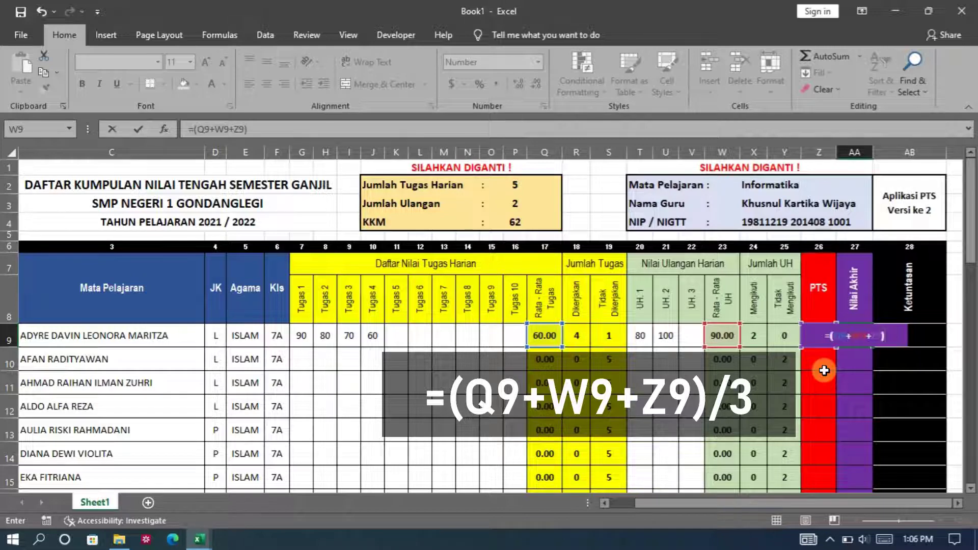
key(Return)
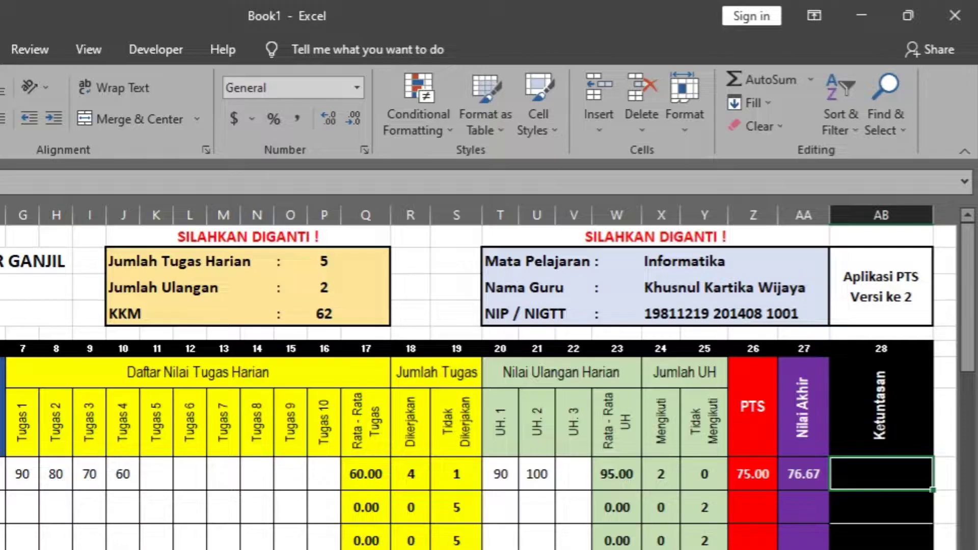
- Enter the formula =IF(AA9<62,"Tidak Tuntas","Tuntas") in AB9 to determine the first student's pass status
text(=)
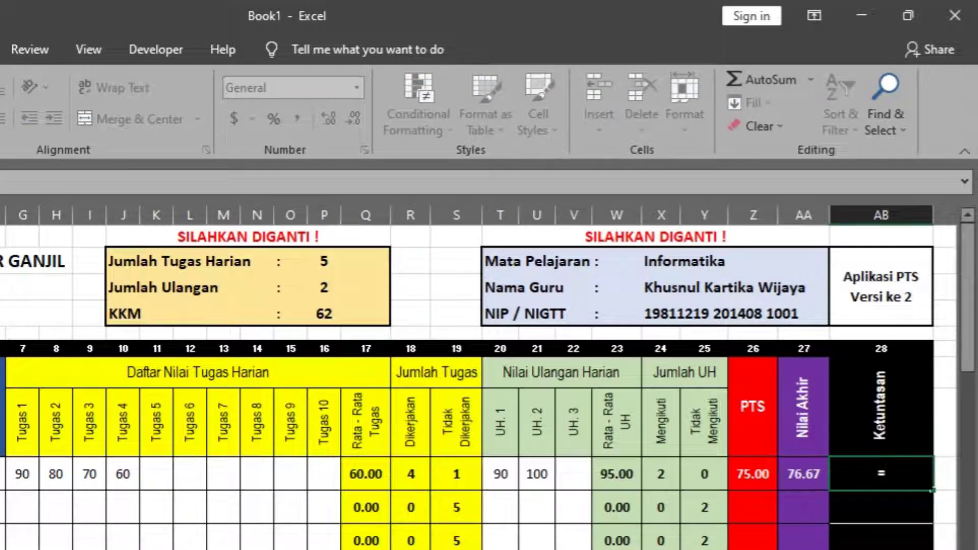
text(IF)
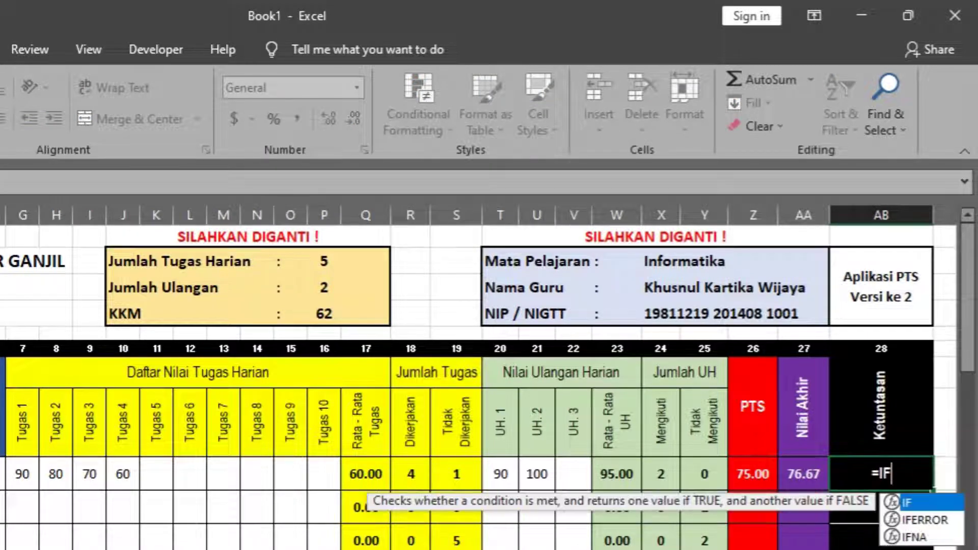
text(()
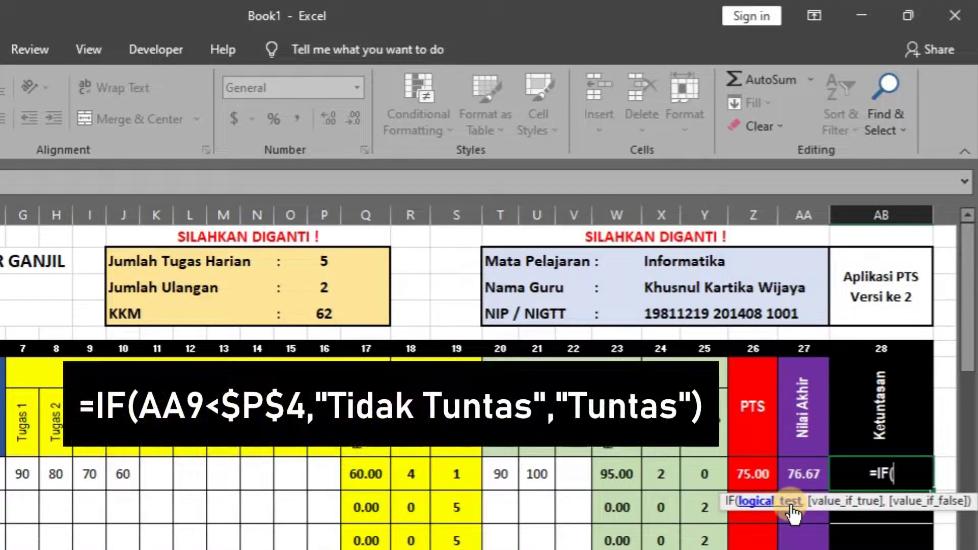
text(AA)
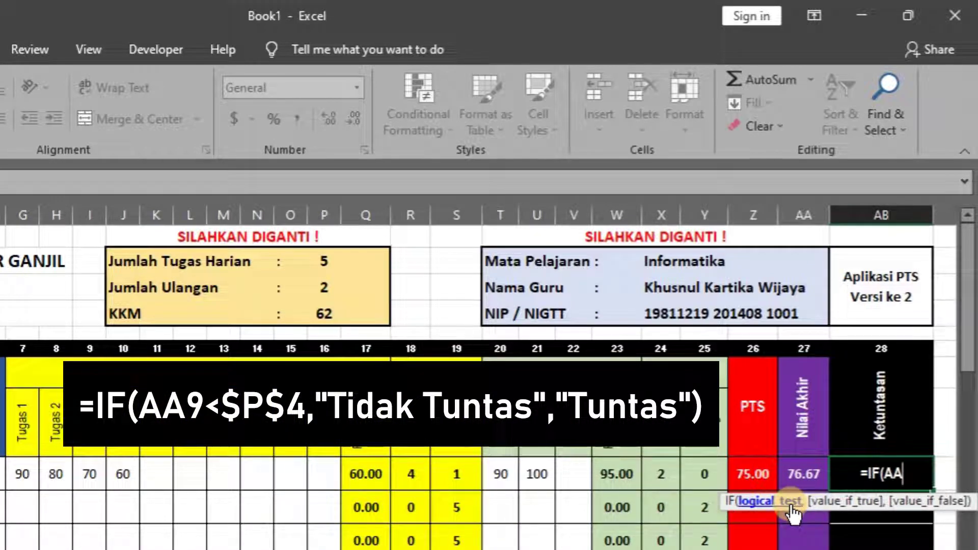
text(9<)
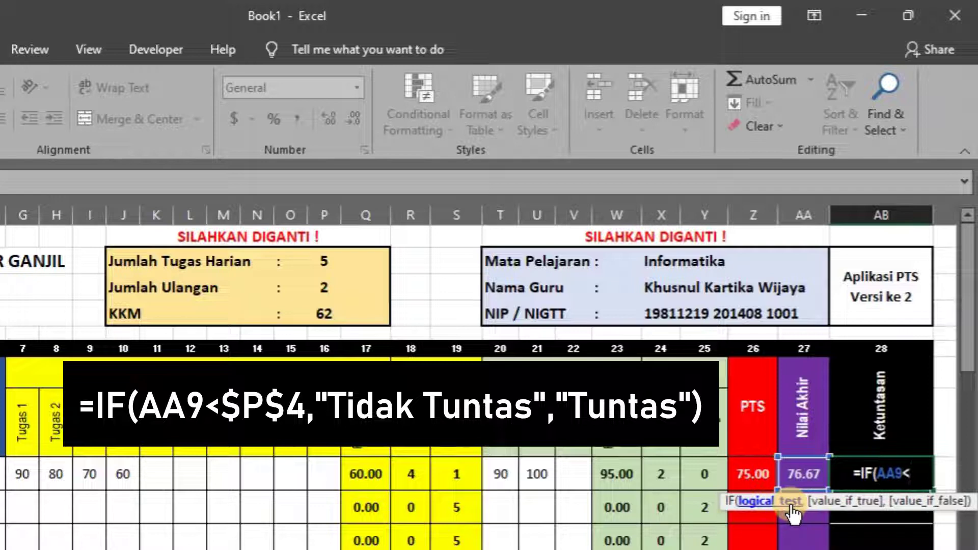
text(62)
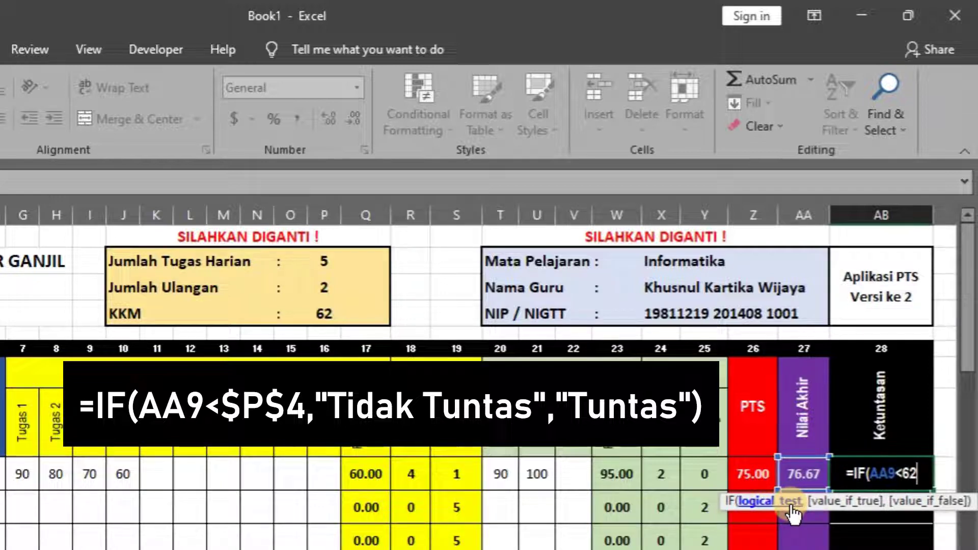
text(,)
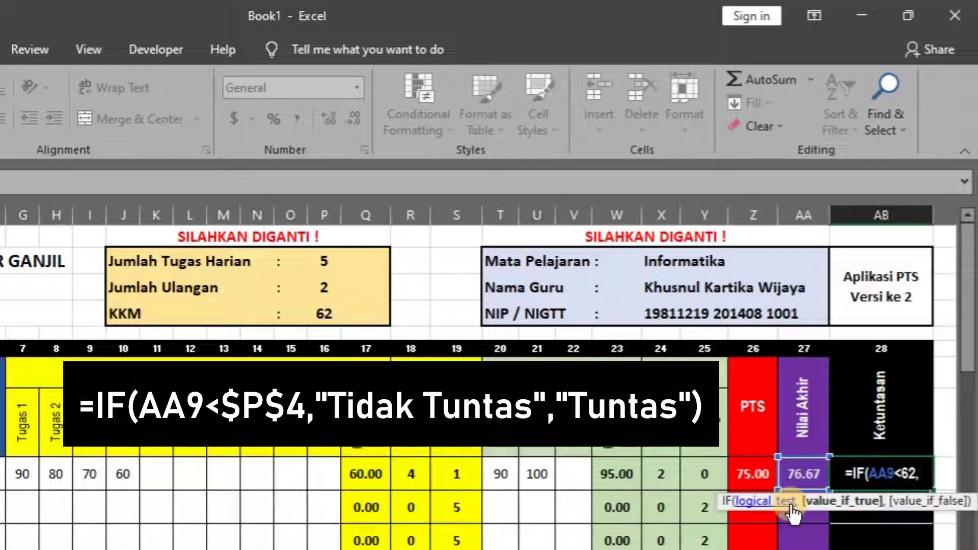
text("Tidak Tuntas)
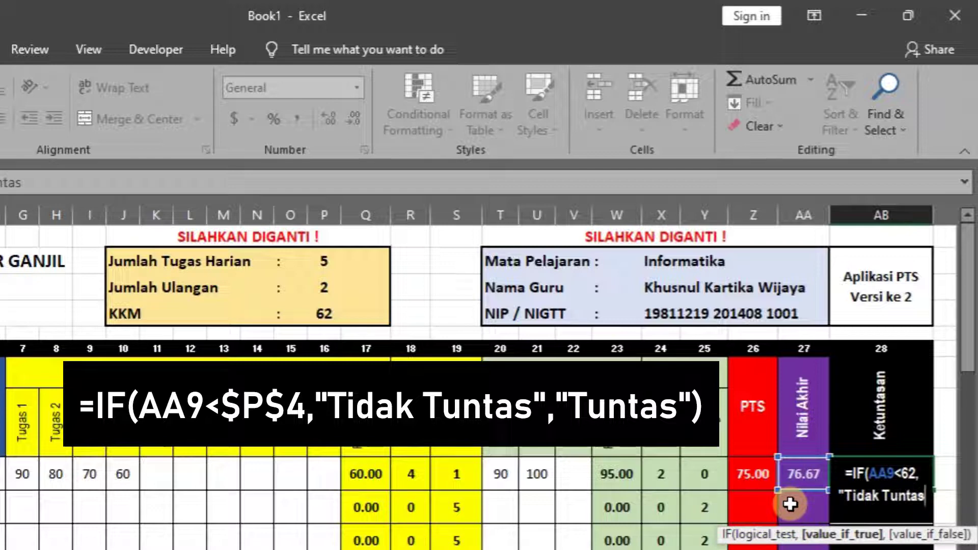
text(")
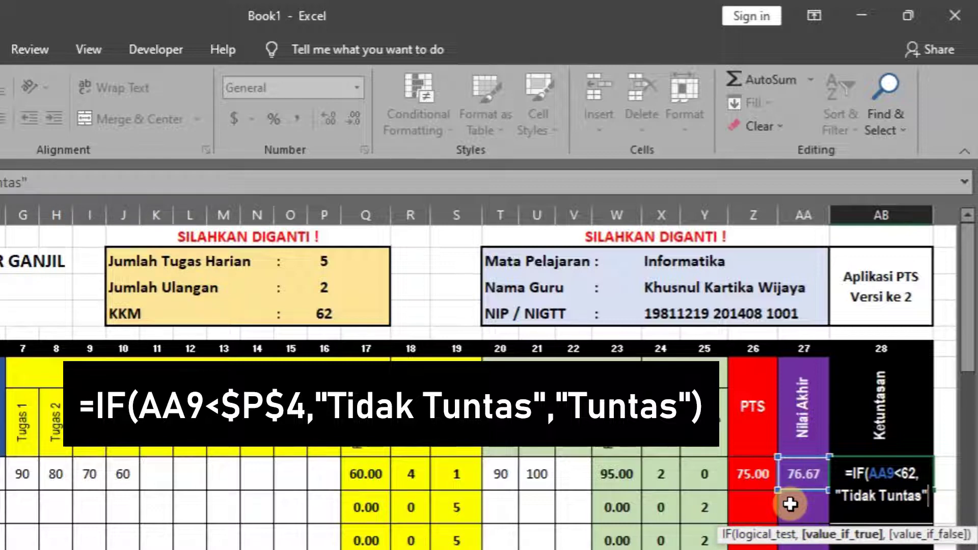
text(,")
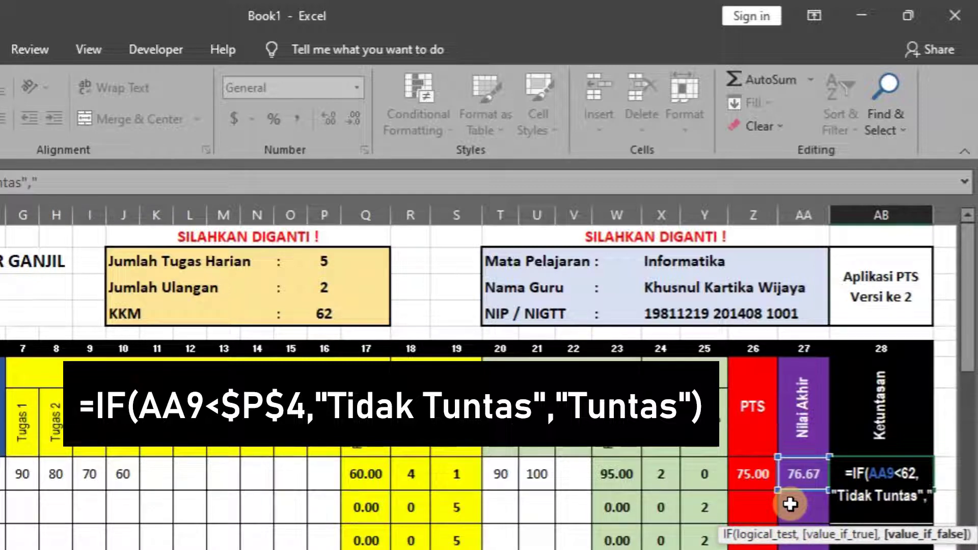
text(Tun)
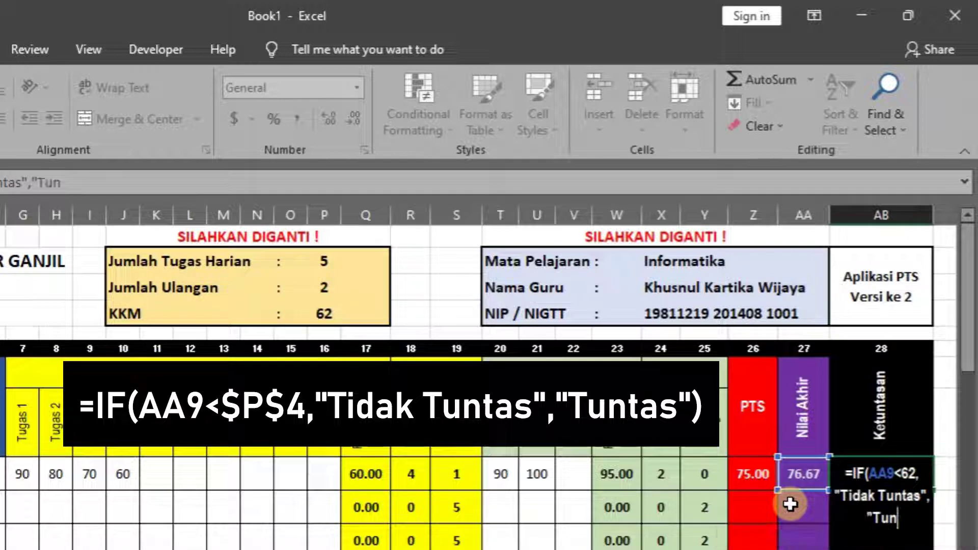
text(tas")
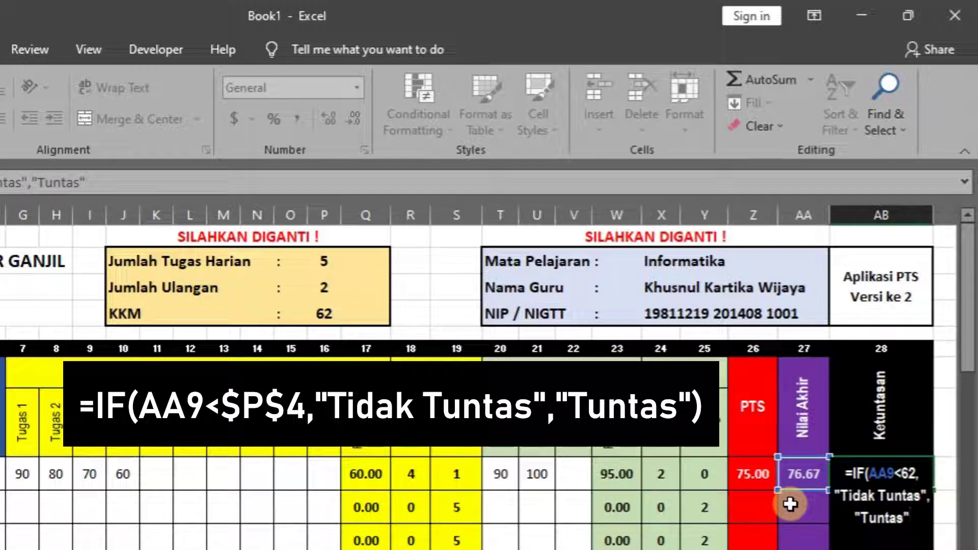
text())
key(Return)
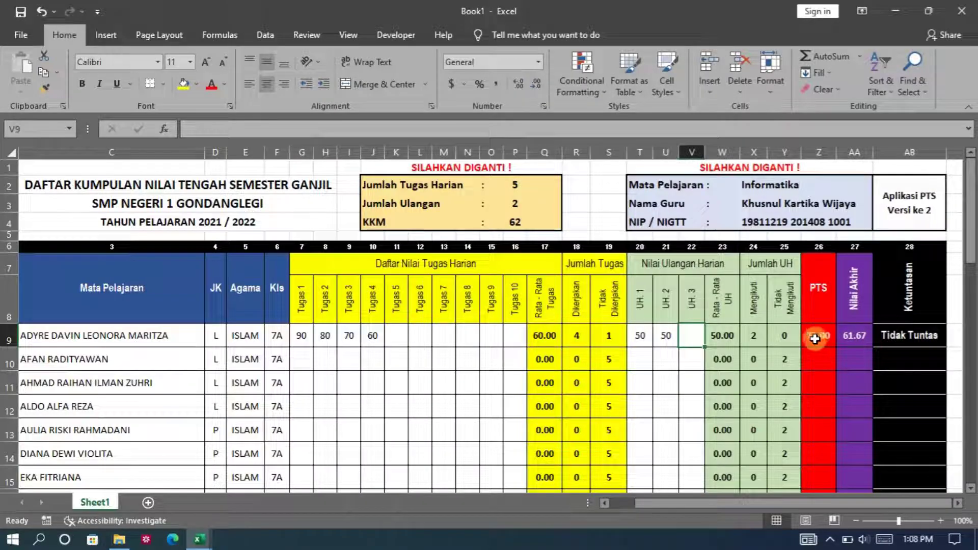
- Fill the PTS, final score and pass status cells from Z9:AB9 down through row 40 for the remaining students
drag(823, 336, 896, 336)
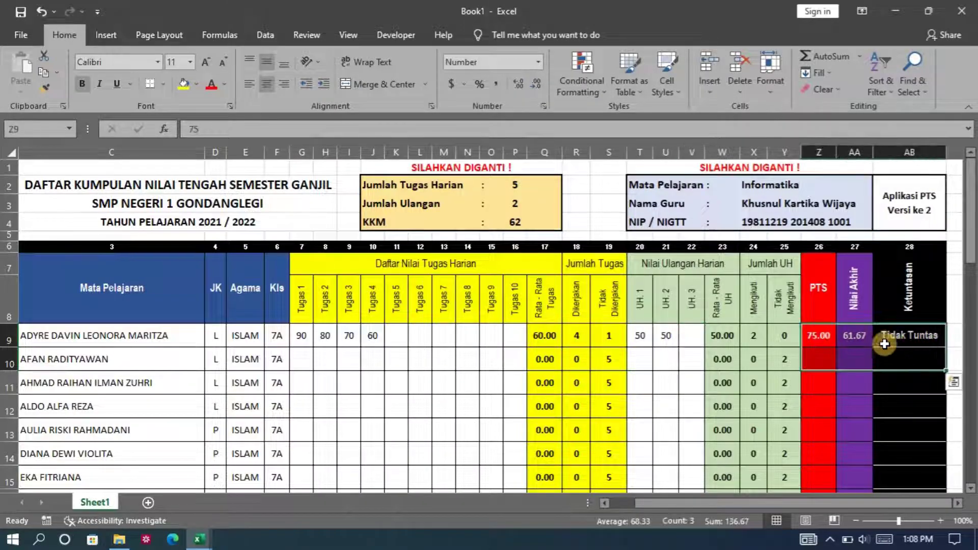
click(886, 339)
drag(832, 340, 916, 374)
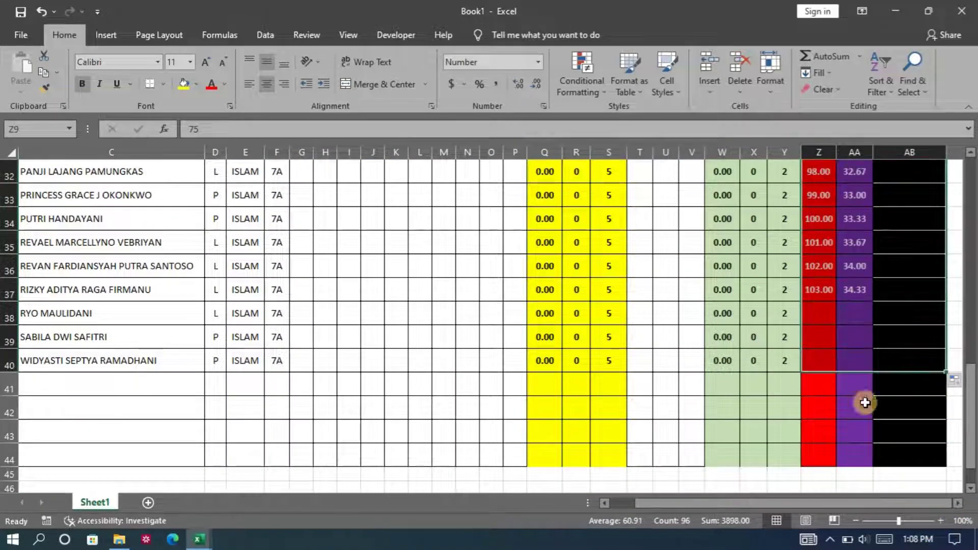
scroll(841, 408, up, 7)
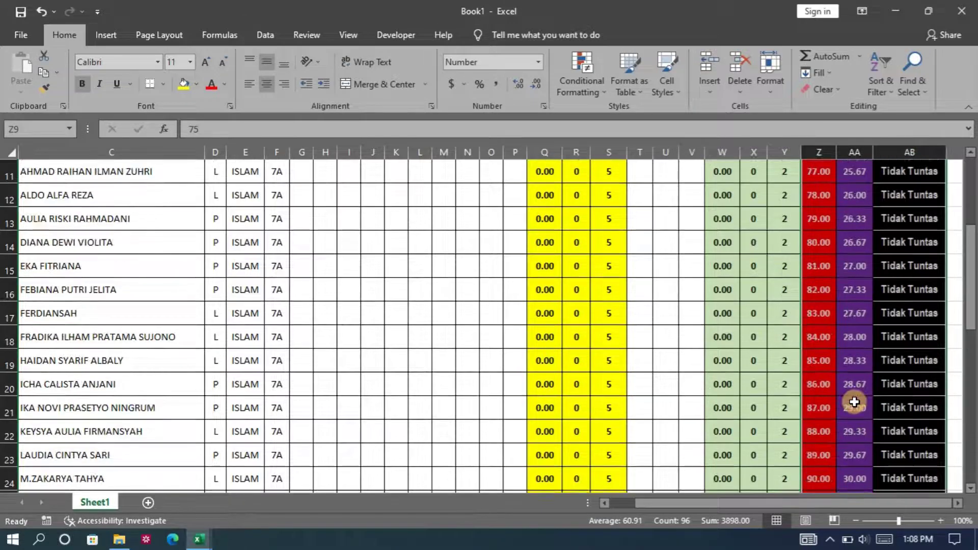
scroll(854, 403, up, 3)
- Examine the PTS entry in Z9 and the cell references of the final score formulas in AA9 and AA12
double_click(818, 334)
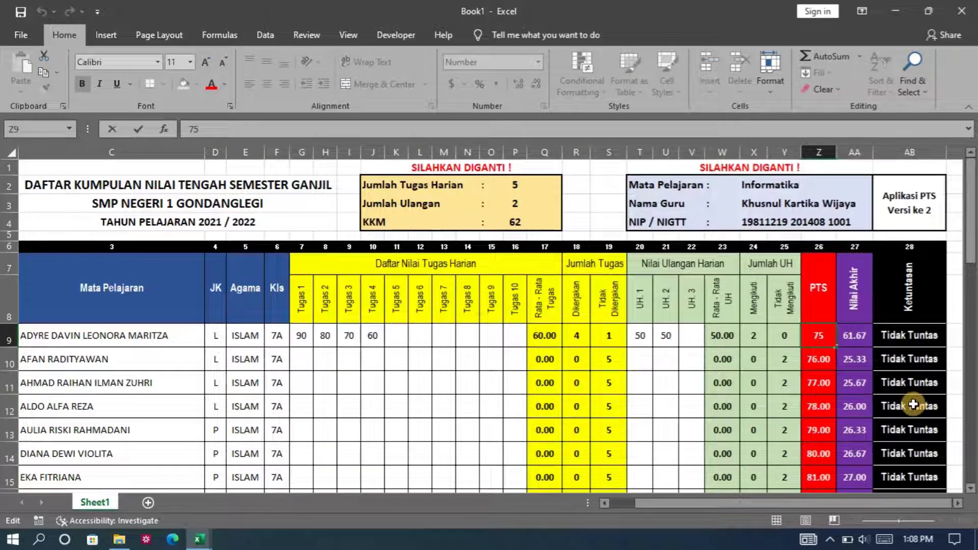
key(Return)
double_click(856, 336)
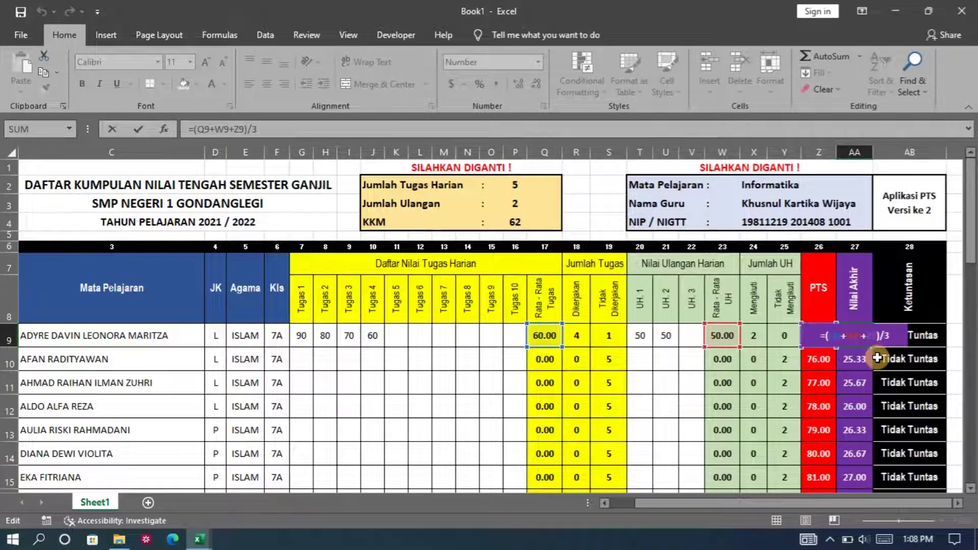
key(Escape)
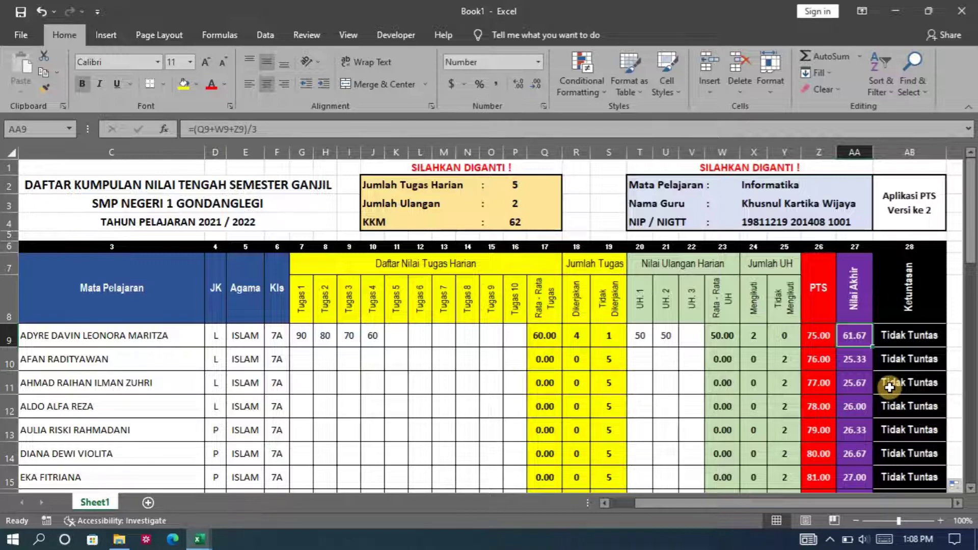
double_click(860, 341)
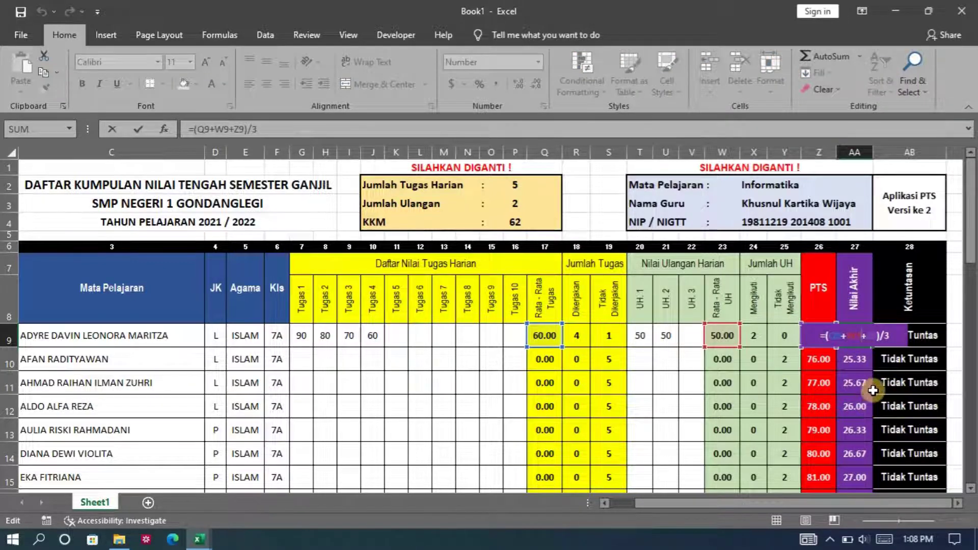
key(Escape)
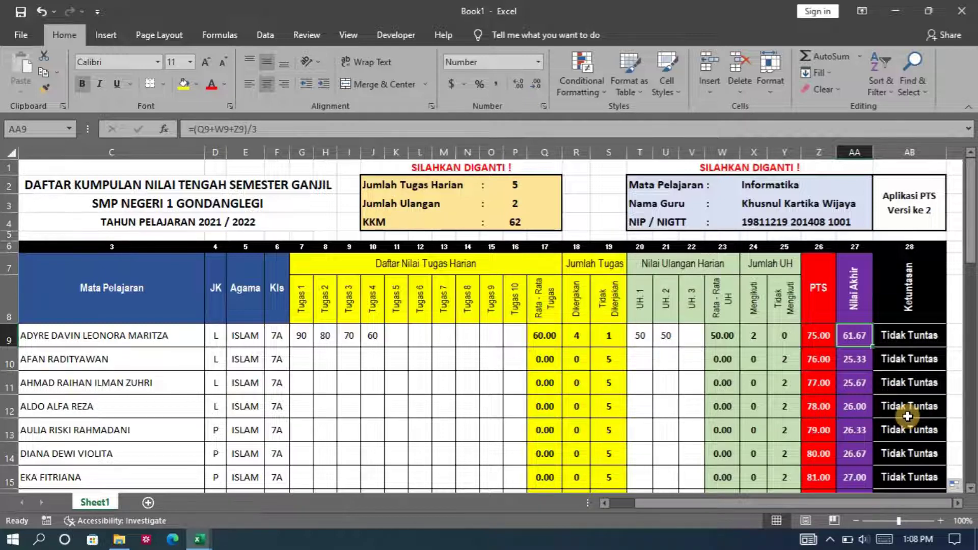
double_click(856, 406)
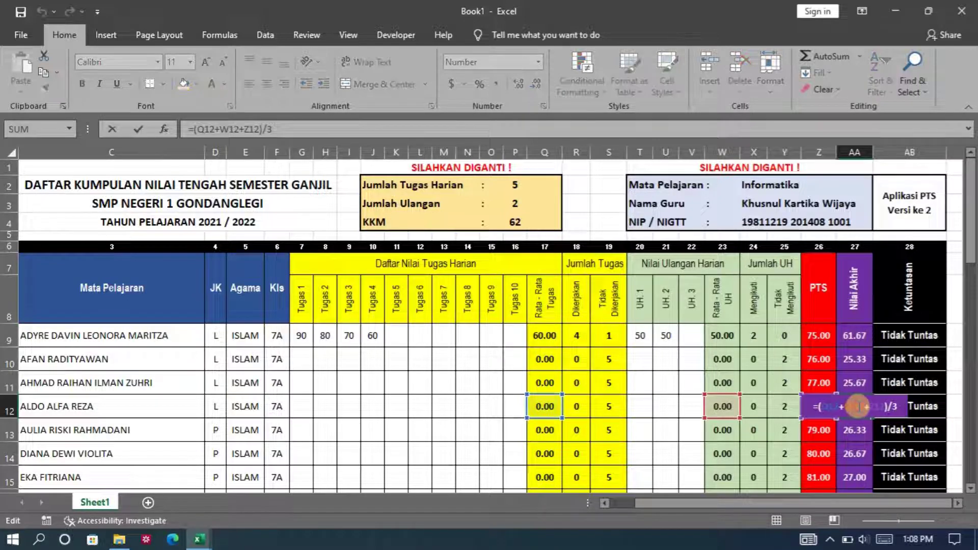
key(Escape)
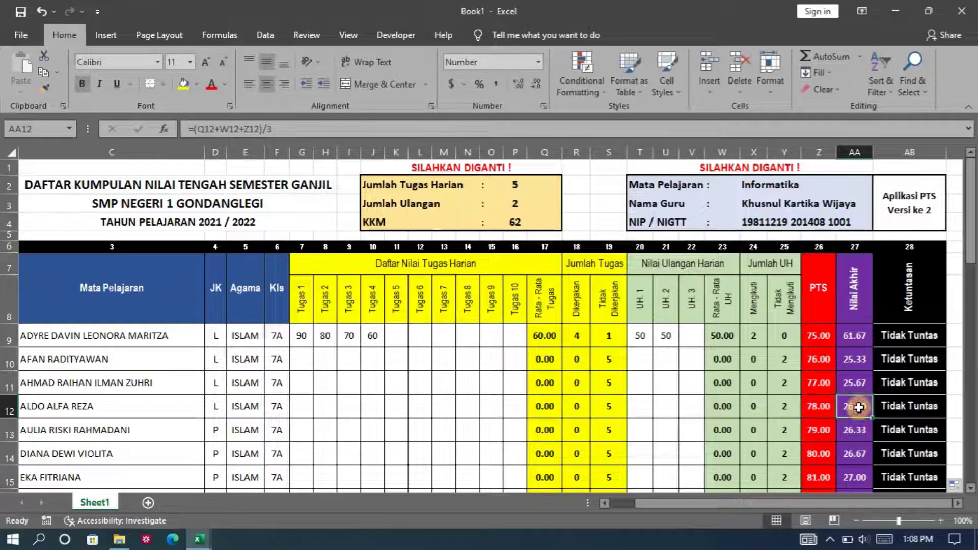
double_click(858, 406)
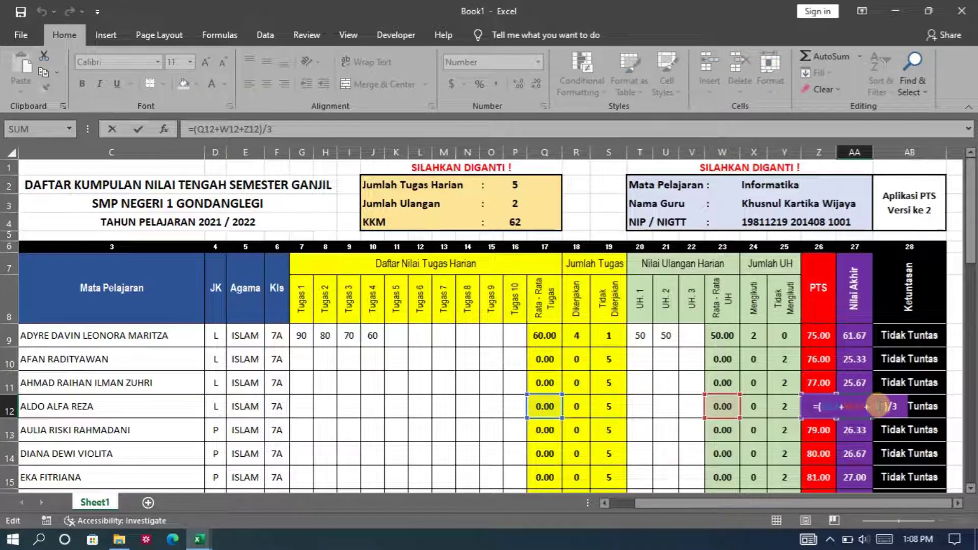
key(Escape)
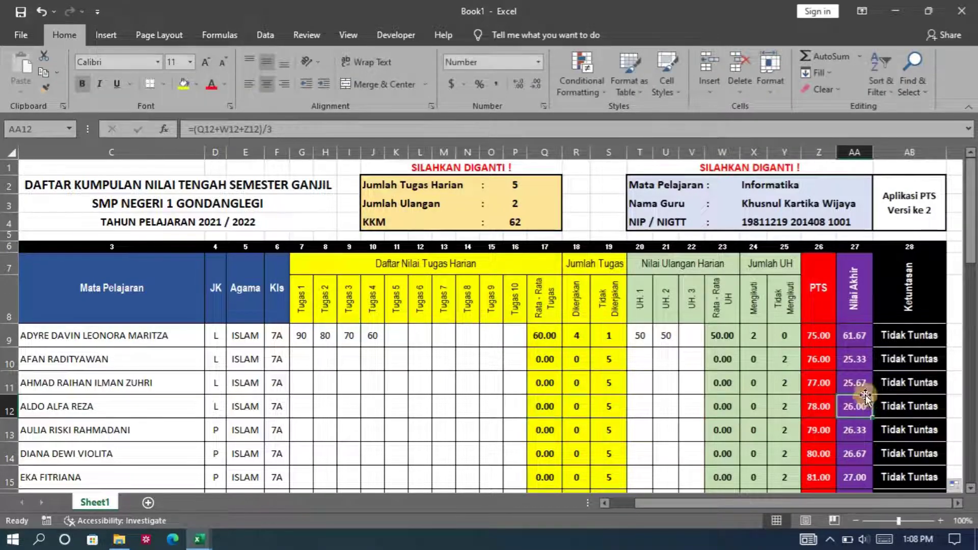
- Clear the filled PTS scores from Z10 down to the last student, keeping the first student's score in Z9
click(823, 360)
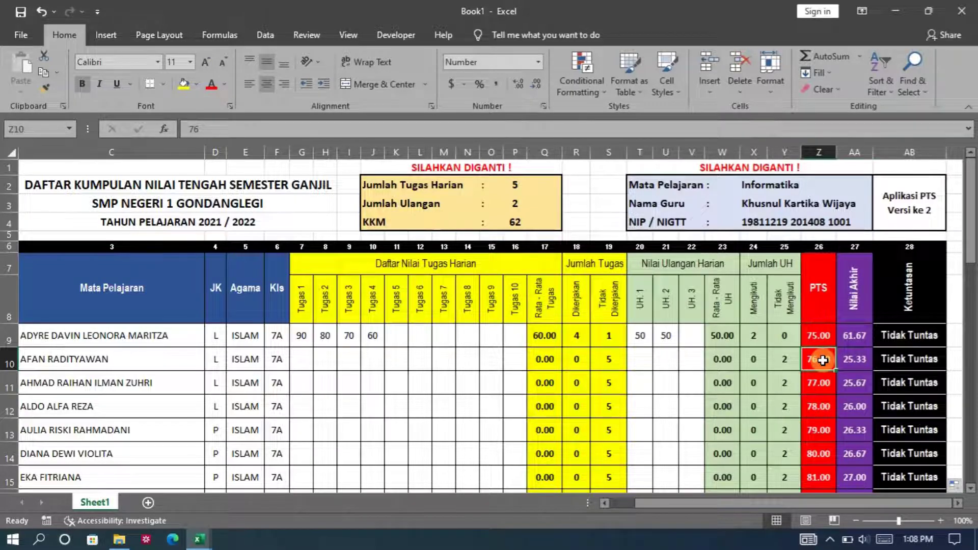
key(ctrl+shift+Down)
key(Delete)
scroll(822, 360, up, 7)
scroll(822, 360, up, 2)
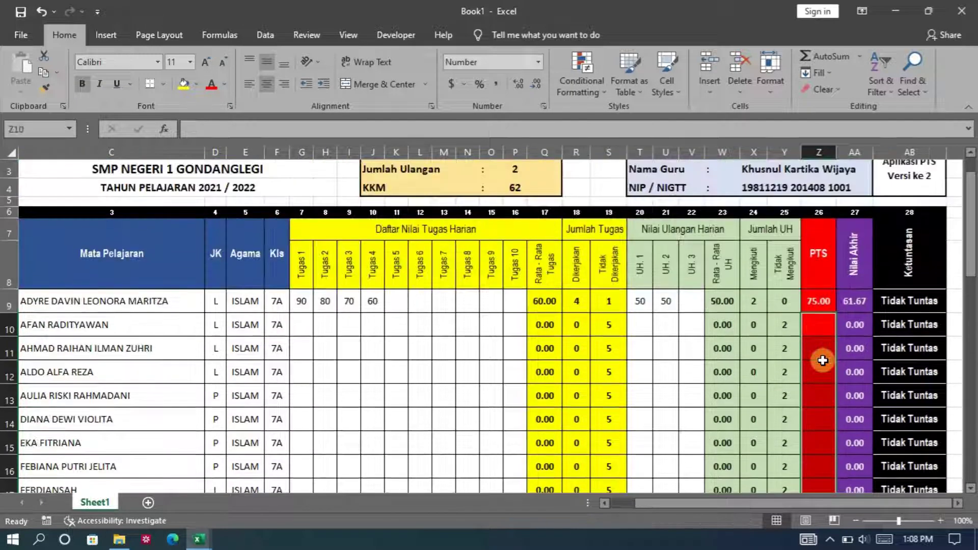
click(820, 334)
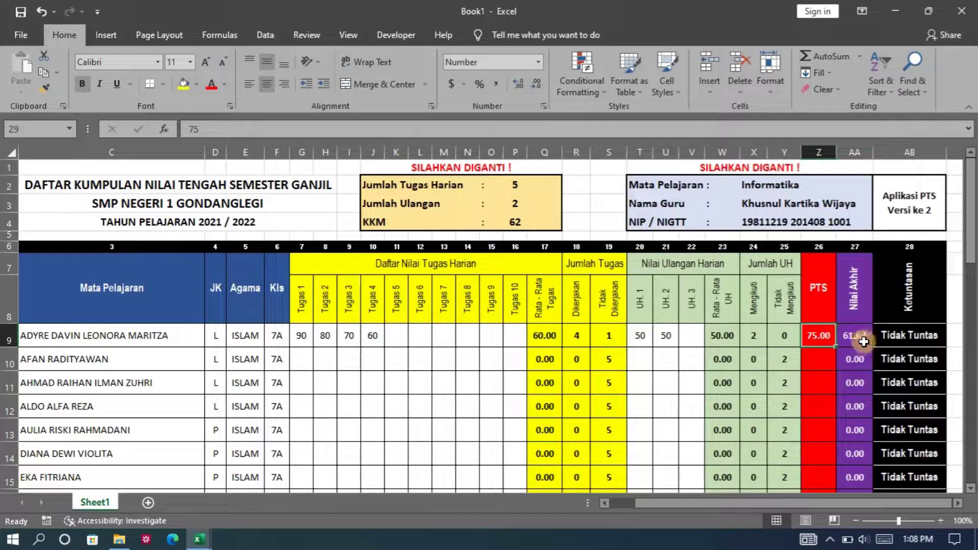